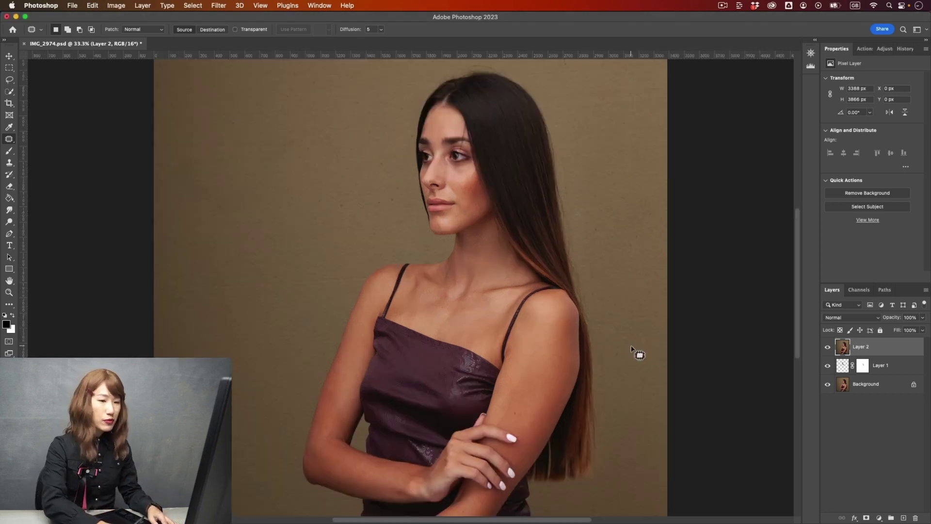
# Step: Save the portrait document and hide the Background layer
pyautogui.press('super+equal')
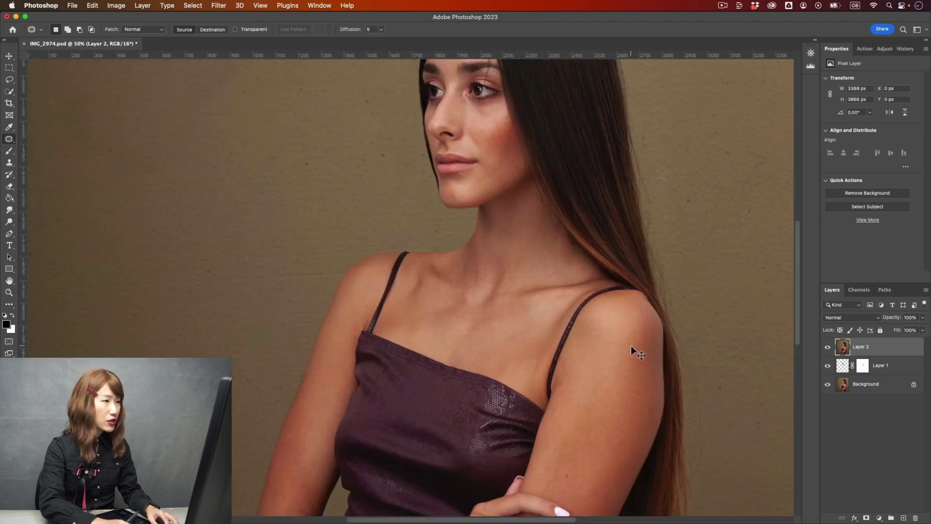
pyautogui.press('super+minus')
pyautogui.press('super+s')
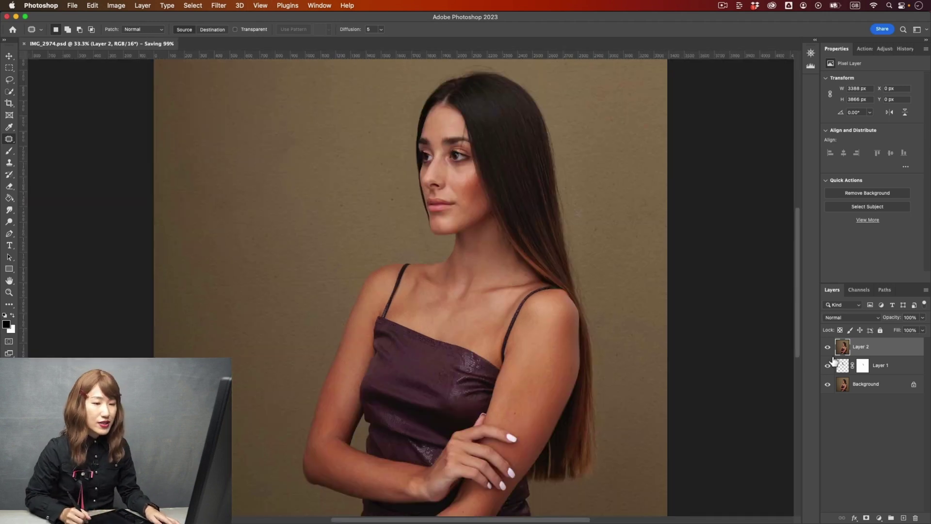
pyautogui.click(828, 384)
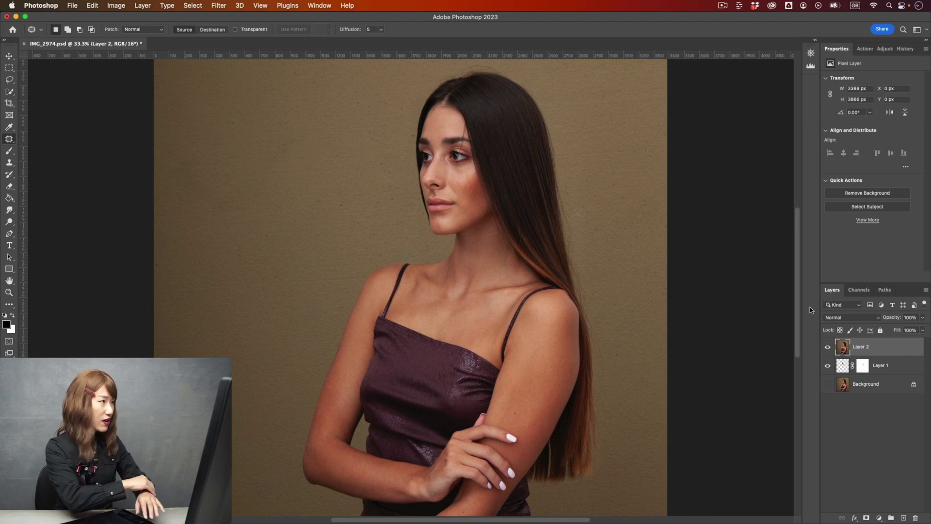
# Step: Examine the stray hairs crossing the face, cheek and eyes up close
pyautogui.press('super+plus')
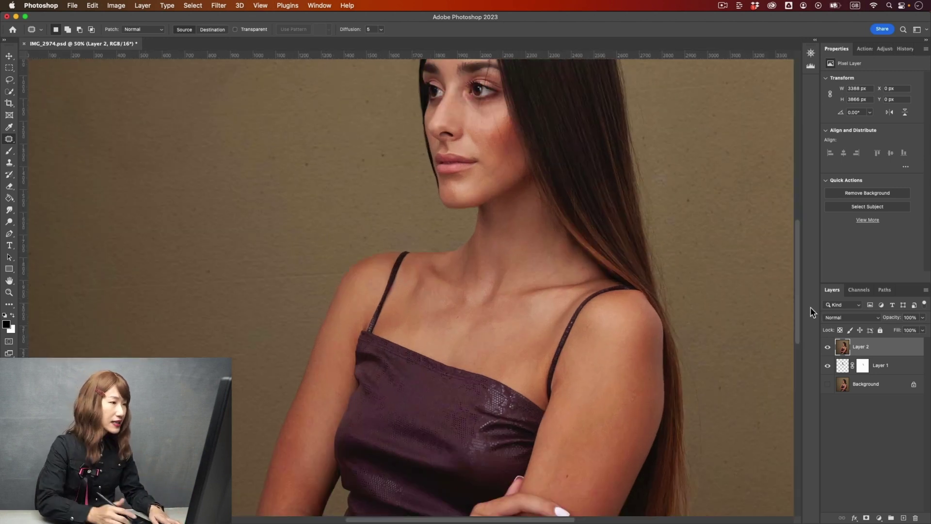
pyautogui.moveTo(461, 221); pyautogui.dragTo(451, 303)
pyautogui.press('super+plus')
pyautogui.press('super+plus')
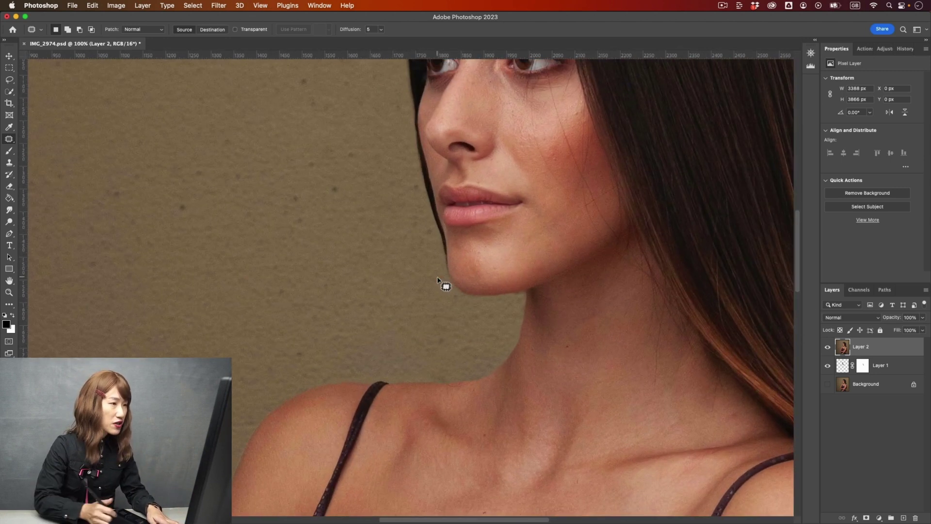
pyautogui.moveTo(517, 283); pyautogui.dragTo(502, 298)
pyautogui.scroll(2, 502, 298)
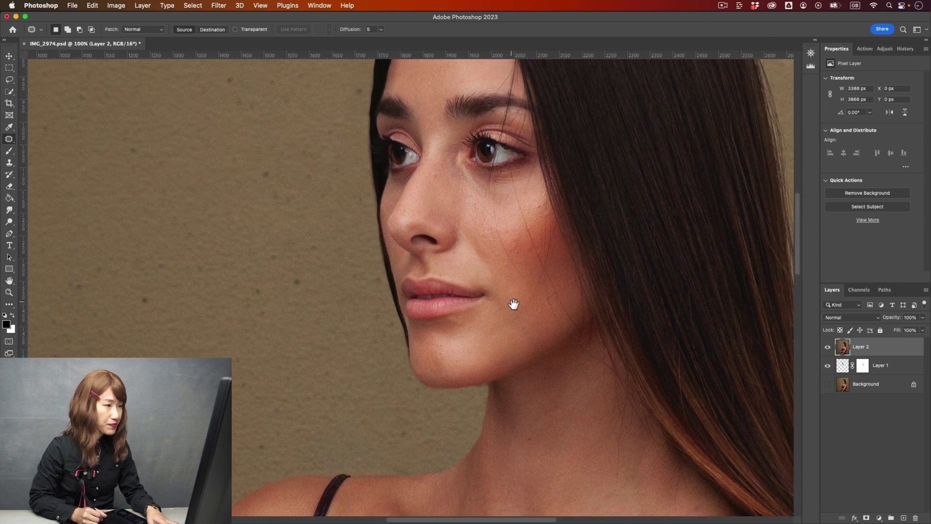
pyautogui.scroll(2, 534, 187)
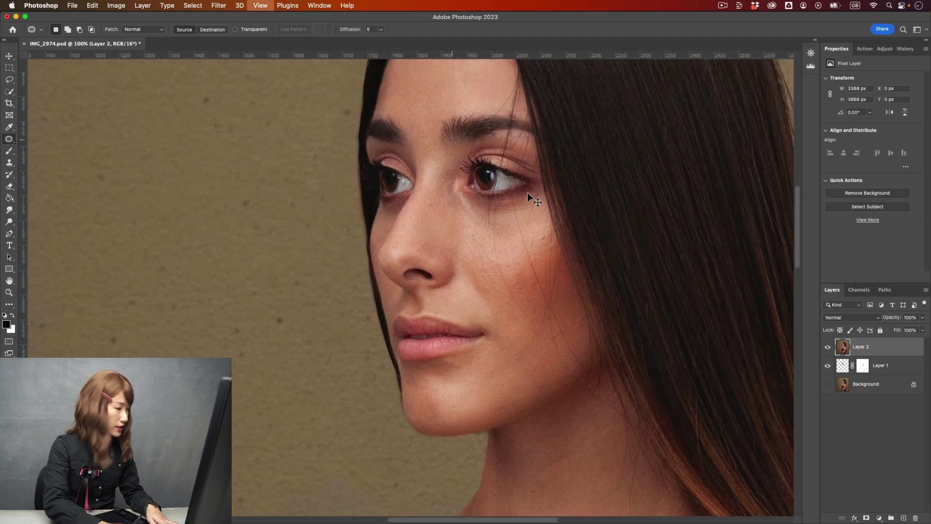
pyautogui.press('super+equal')
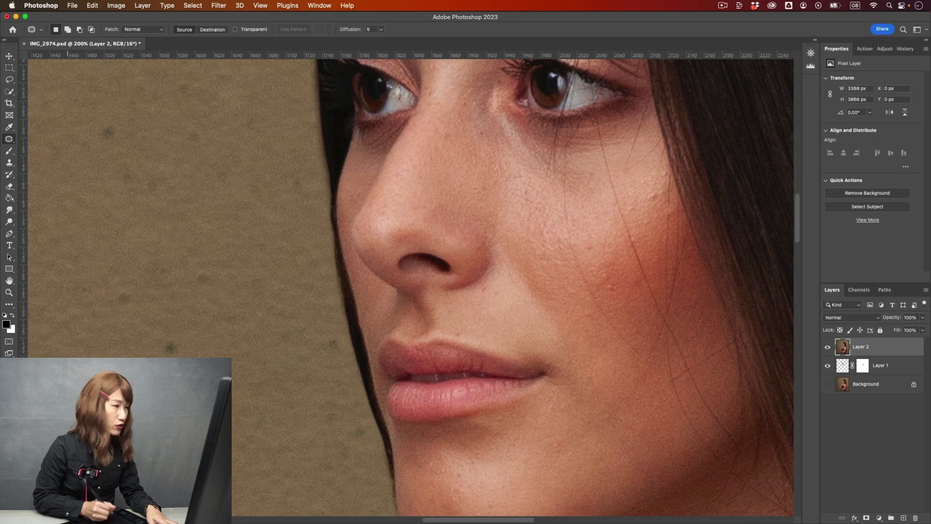
pyautogui.scroll(5, 547, 183)
pyautogui.hscroll(2, 546, 183)
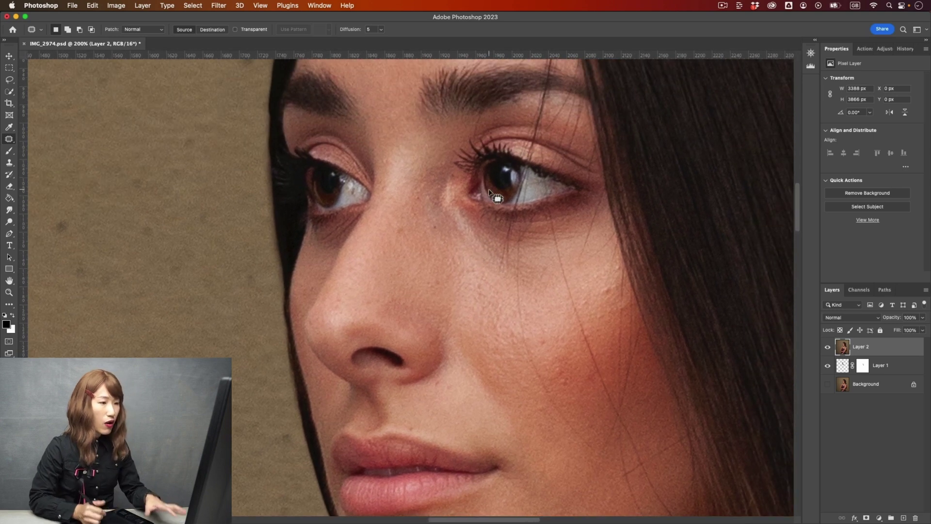
pyautogui.scroll(1, 599, 312)
pyautogui.hscroll(1, 599, 312)
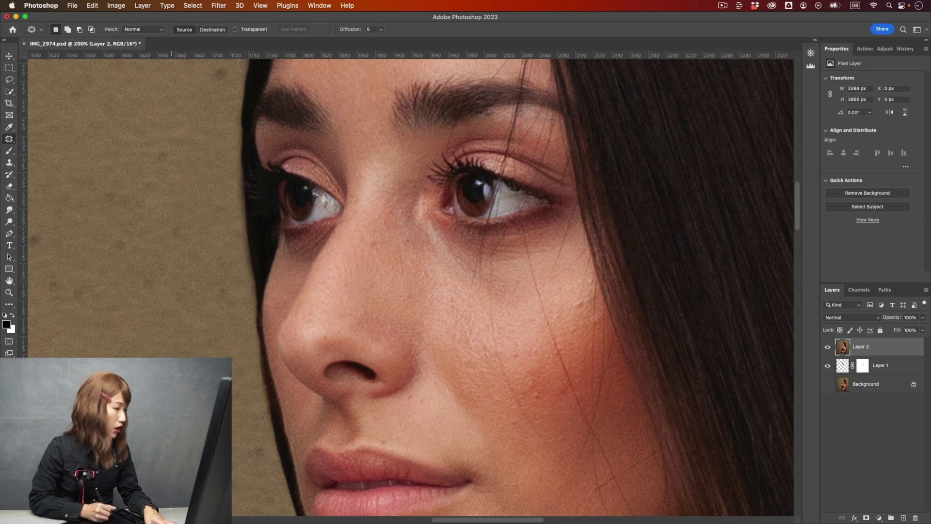
pyautogui.press('super+equal')
pyautogui.moveTo(538, 293); pyautogui.dragTo(509, 326)
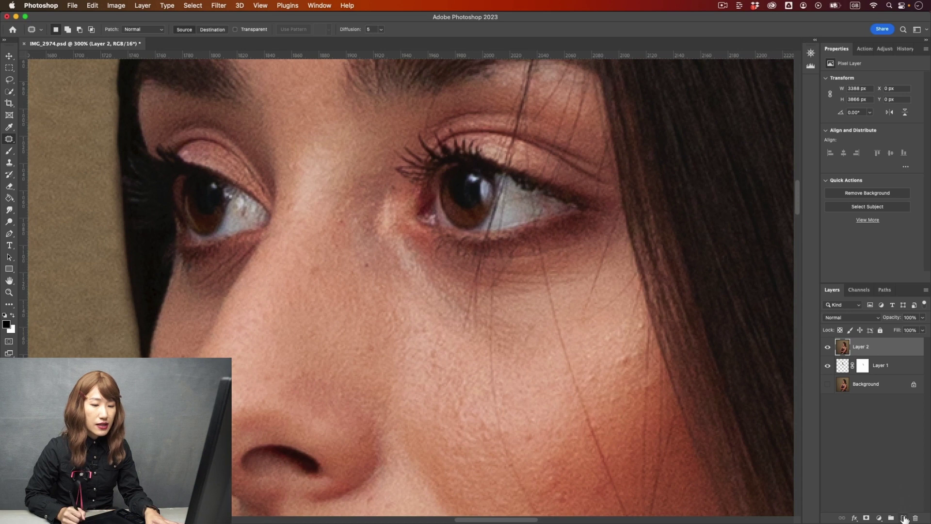
# Step: Flatten the image, discarding the hidden layer, and duplicate the flattened Background as a new layer
pyautogui.click(903, 518)
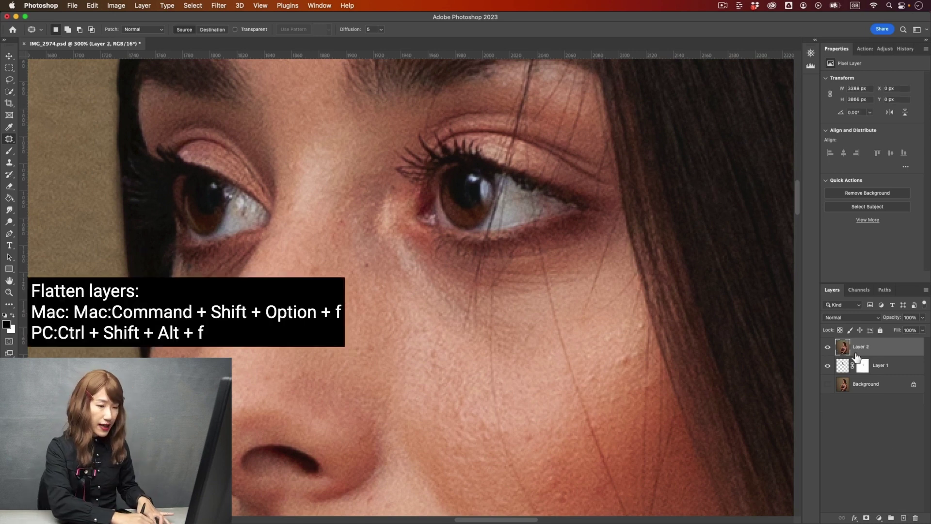
pyautogui.press('super+shift+alt+f')
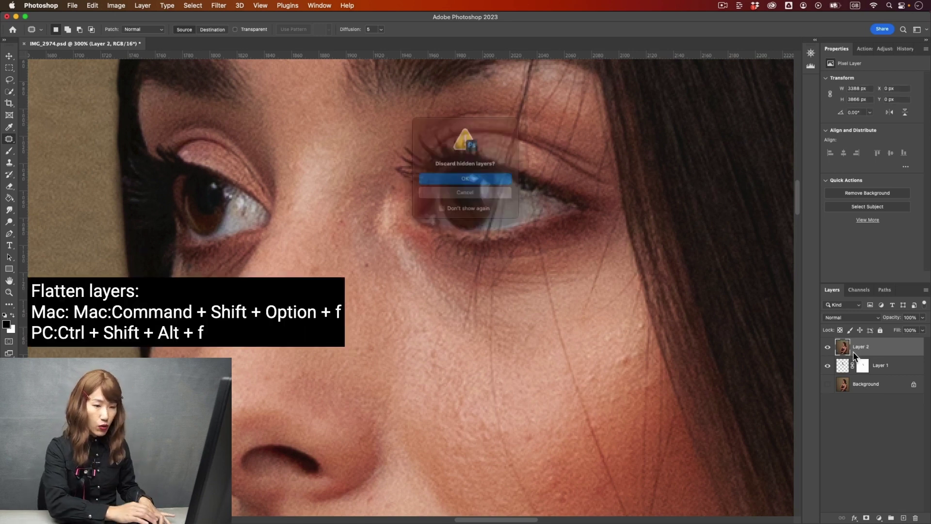
pyautogui.click(431, 180)
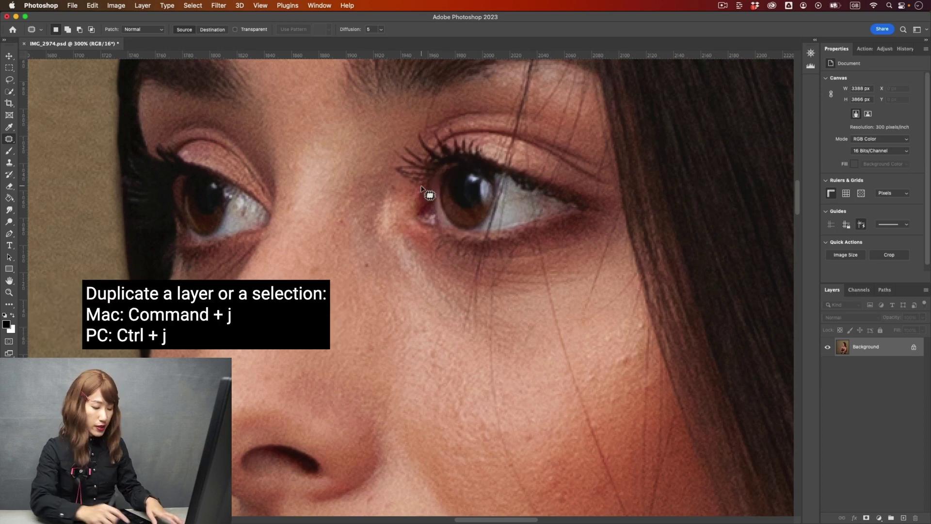
pyautogui.press('super+j')
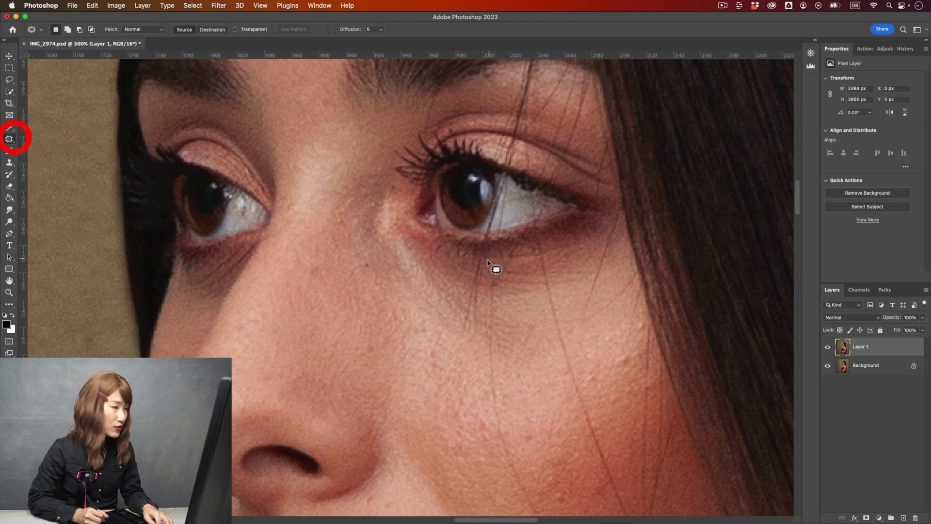
# Step: Patch out the stray hair strands directly beneath the right-hand eye with clean neighbouring skin
pyautogui.moveTo(483, 265)
pyautogui.mouseDown()
pyautogui.moveTo(478, 330)
pyautogui.moveTo(470, 333)
pyautogui.moveTo(464, 286)
pyautogui.moveTo(483, 264)
pyautogui.mouseUp()
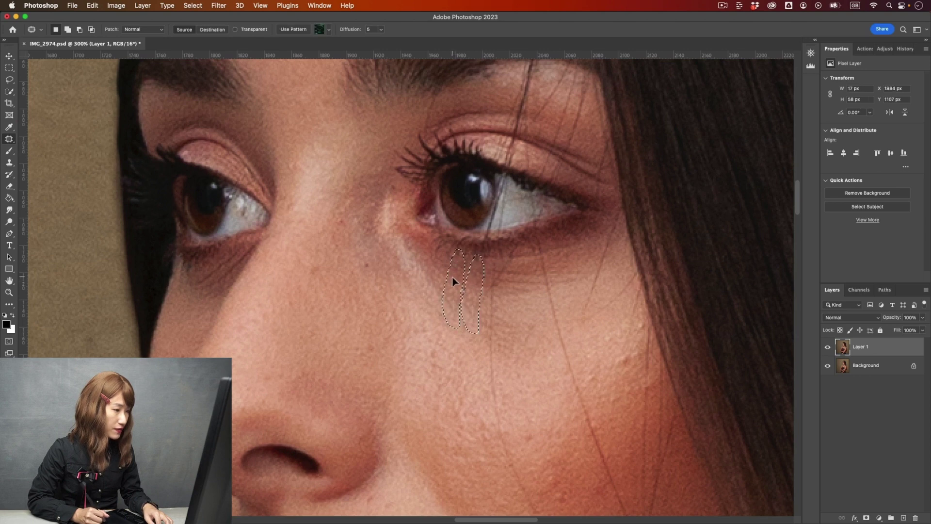
pyautogui.click(501, 295)
pyautogui.moveTo(486, 297)
pyautogui.mouseDown()
pyautogui.moveTo(496, 264)
pyautogui.moveTo(510, 258)
pyautogui.moveTo(501, 287)
pyautogui.moveTo(481, 299)
pyautogui.mouseUp()
pyautogui.click(500, 317)
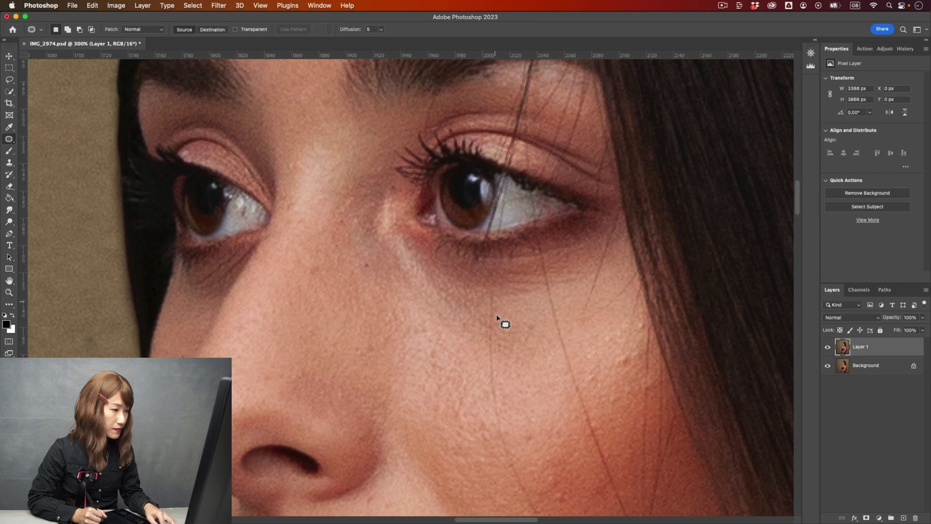
pyautogui.moveTo(492, 360)
pyautogui.mouseDown()
pyautogui.moveTo(494, 297)
pyautogui.moveTo(493, 358)
pyautogui.mouseUp()
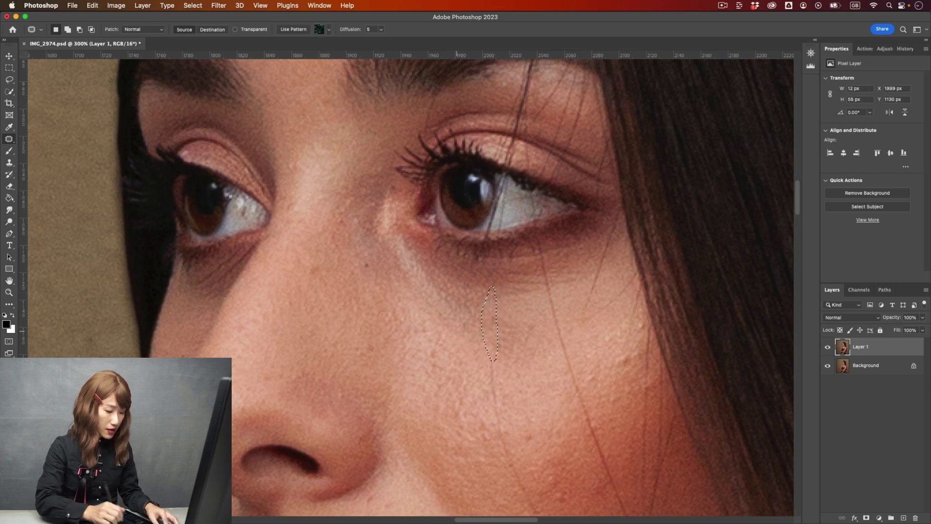
pyautogui.press('super+minus')
pyautogui.press('super+minus')
pyautogui.press('super+d')
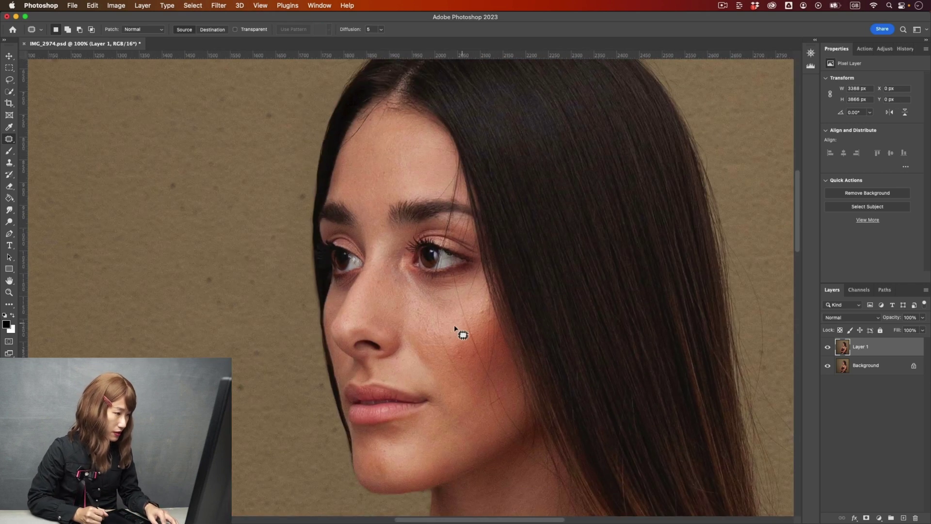
# Step: Patch away the remaining part of the vertical hair strand lower down on the cheek
pyautogui.moveTo(439, 313)
pyautogui.mouseDown()
pyautogui.moveTo(445, 348)
pyautogui.moveTo(436, 311)
pyautogui.moveTo(442, 319)
pyautogui.moveTo(429, 328)
pyautogui.moveTo(471, 390)
pyautogui.moveTo(447, 349)
pyautogui.mouseUp()
pyautogui.moveTo(457, 367)
pyautogui.mouseDown()
pyautogui.moveTo(440, 363)
pyautogui.moveTo(474, 393)
pyautogui.moveTo(457, 388)
pyautogui.mouseUp()
pyautogui.press('super+d')
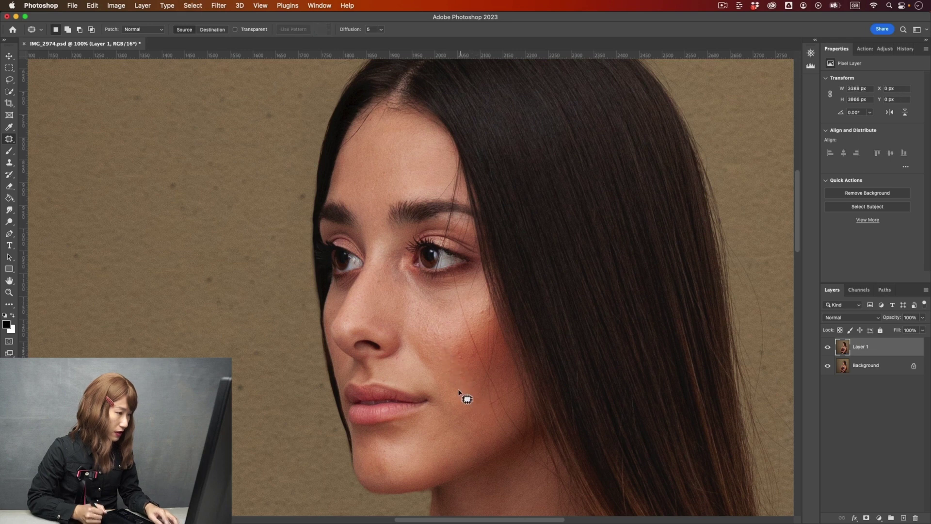
# Step: Patch the stray hair where it crosses the lower lash line of the right-hand eye, using small selections
pyautogui.press('super+equal')
pyautogui.press('super+equal')
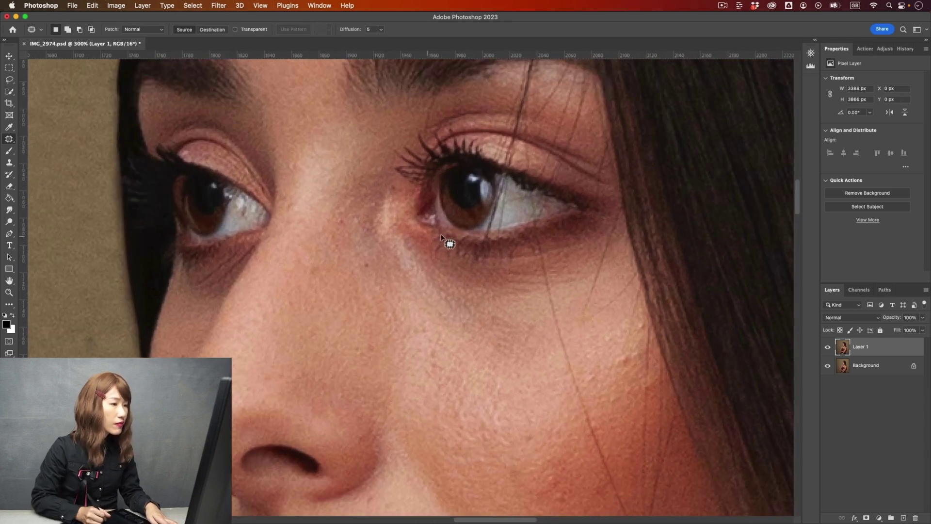
pyautogui.moveTo(413, 270); pyautogui.dragTo(405, 301)
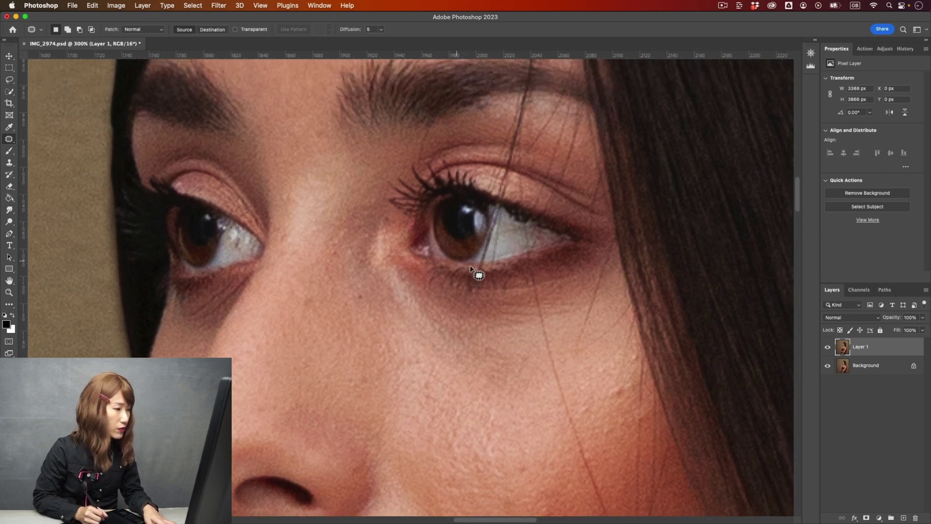
pyautogui.moveTo(476, 284)
pyautogui.mouseDown()
pyautogui.moveTo(483, 271)
pyautogui.moveTo(488, 278)
pyautogui.mouseUp()
pyautogui.press('super+d')
pyautogui.press('super+d')
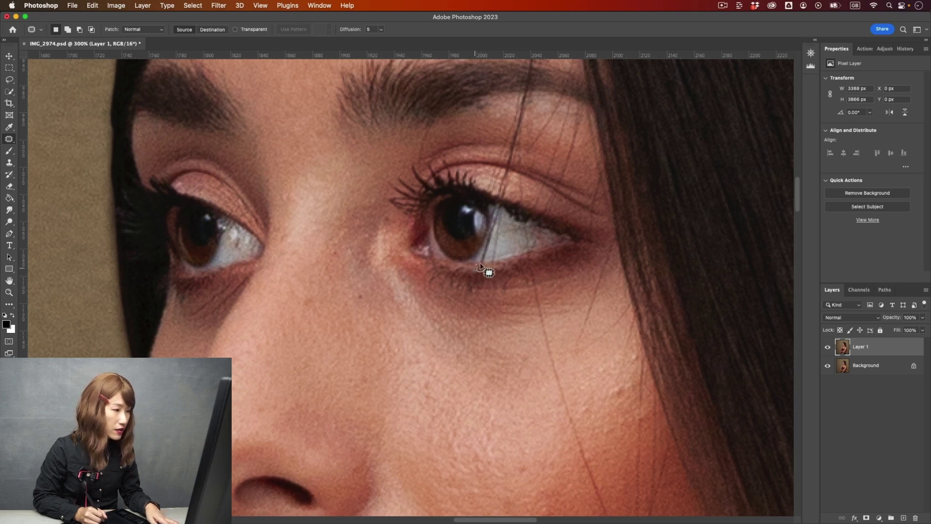
pyautogui.moveTo(484, 270); pyautogui.dragTo(481, 266)
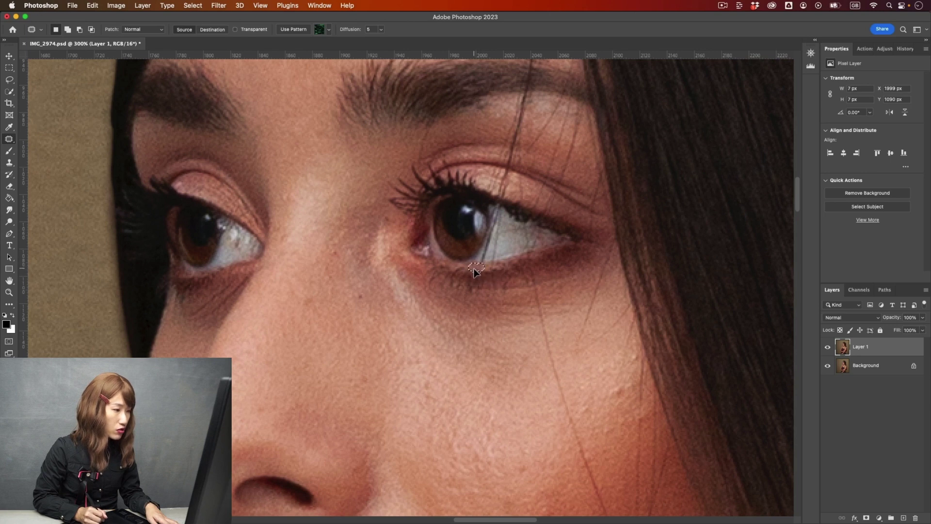
pyautogui.moveTo(474, 268); pyautogui.dragTo(473, 268)
pyautogui.press('super+d')
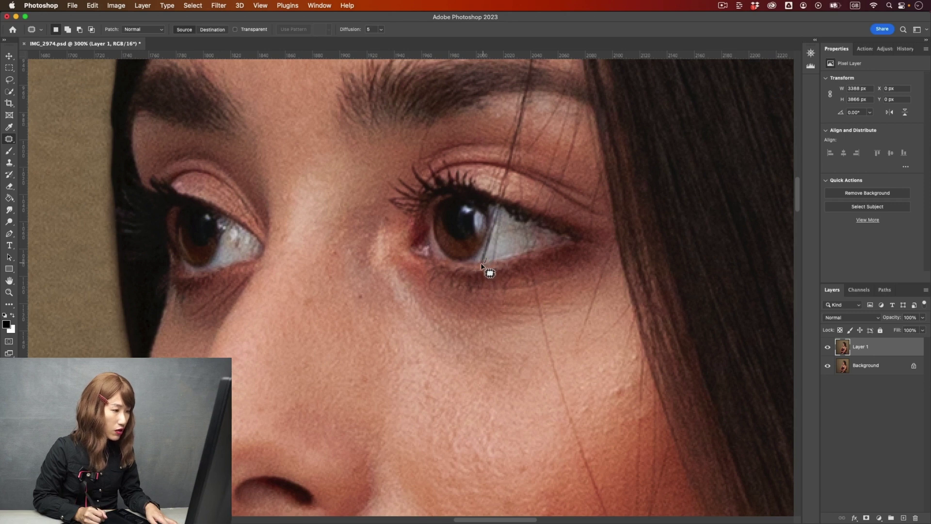
# Step: Patch the hair strand over the lower white of the right-hand eye, beside the iris
pyautogui.moveTo(485, 255); pyautogui.dragTo(487, 257)
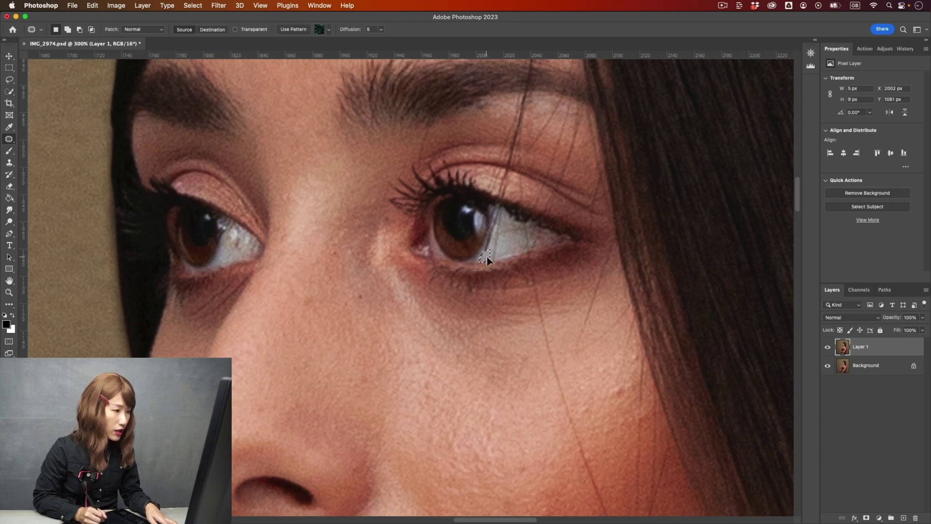
pyautogui.press('super+d')
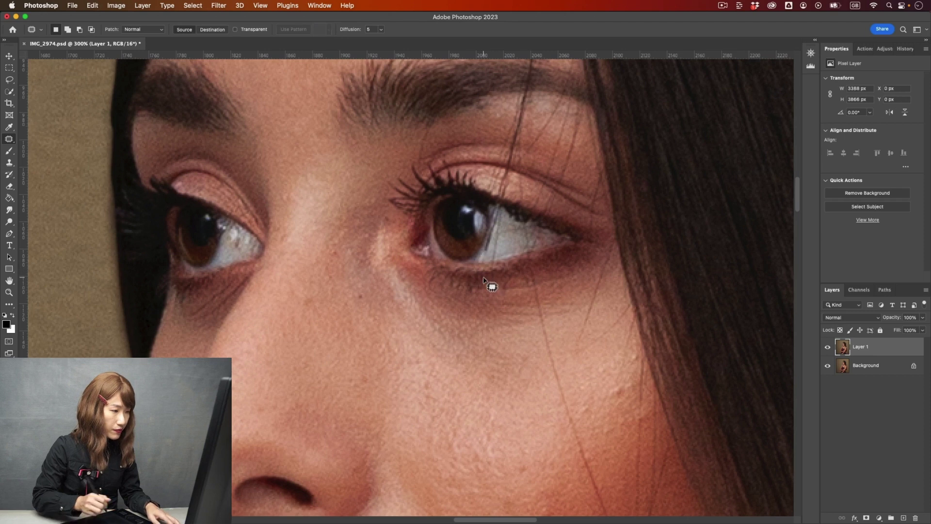
pyautogui.press('super+plus')
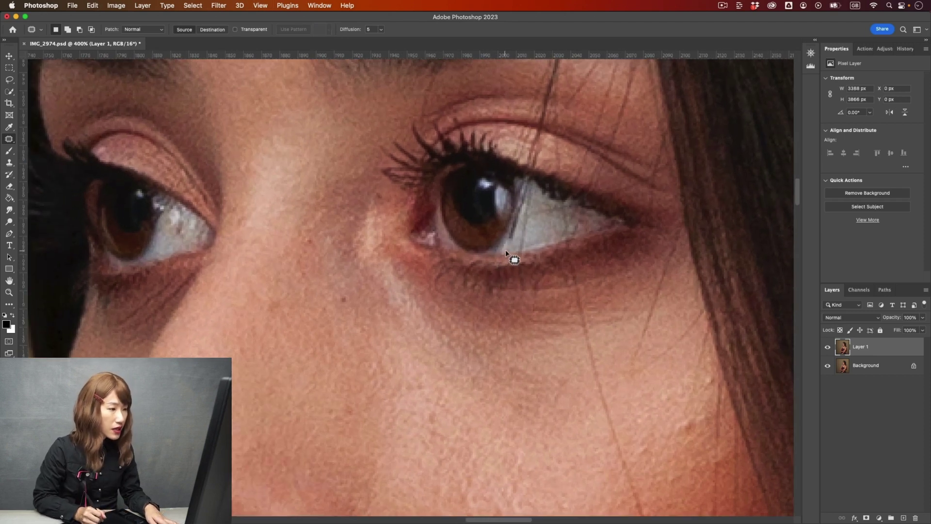
pyautogui.moveTo(500, 253); pyautogui.dragTo(505, 251)
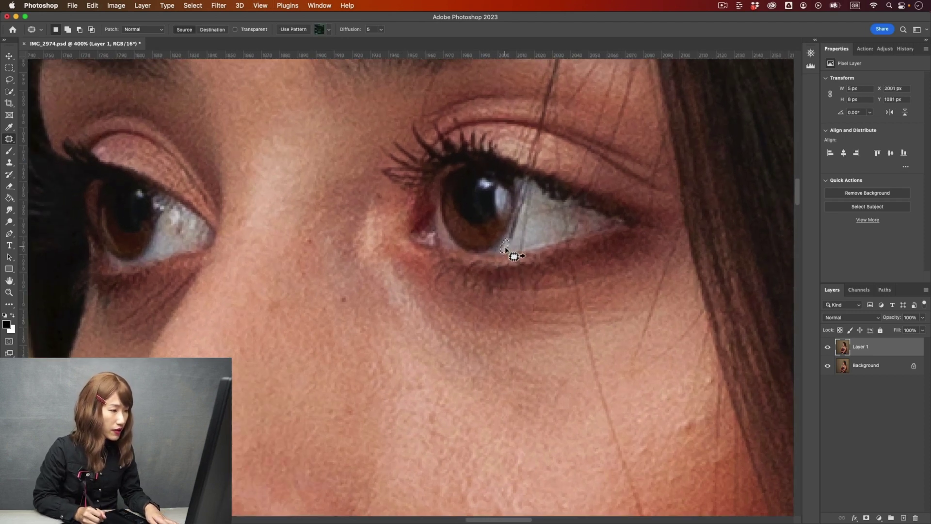
pyautogui.press('super+d')
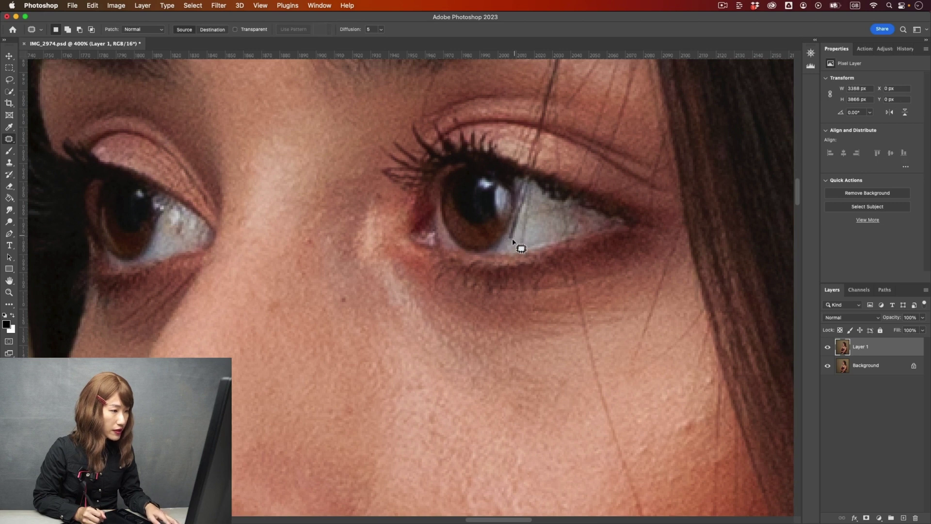
pyautogui.moveTo(512, 239)
pyautogui.mouseDown()
pyautogui.moveTo(509, 227)
pyautogui.moveTo(512, 246)
pyautogui.mouseUp()
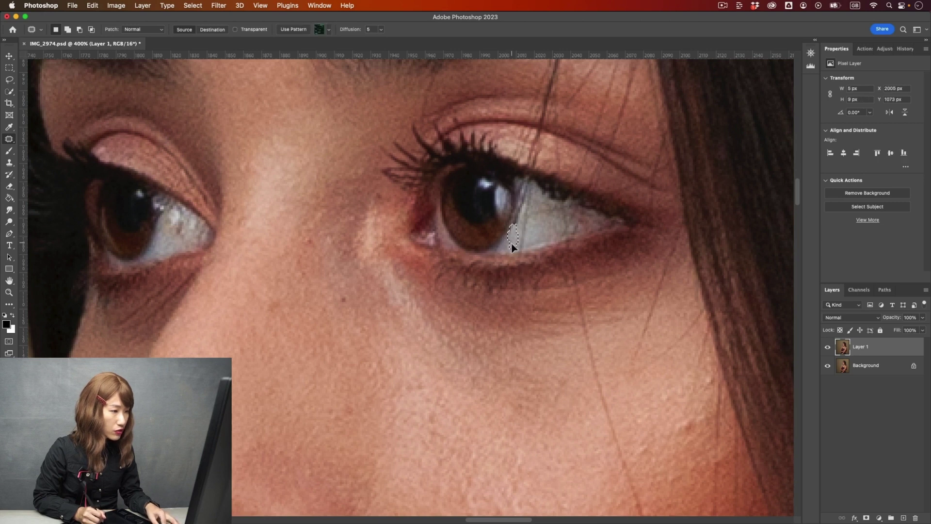
pyautogui.click(521, 234)
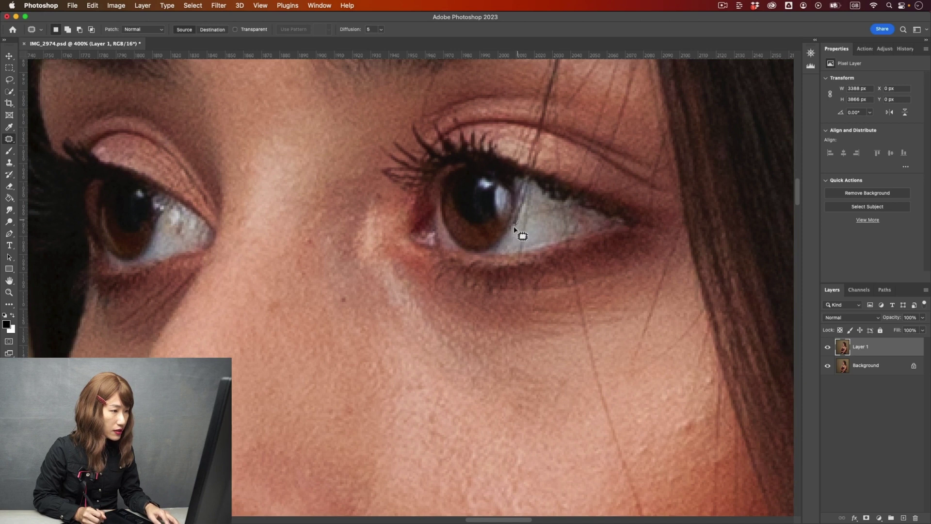
# Step: Patch the hair strand along the iris's outer edge up to the upper eyelid of the right-hand eye
pyautogui.moveTo(516, 216)
pyautogui.mouseDown()
pyautogui.moveTo(513, 231)
pyautogui.moveTo(521, 185)
pyautogui.mouseUp()
pyautogui.press('super+d')
pyautogui.press('super+d')
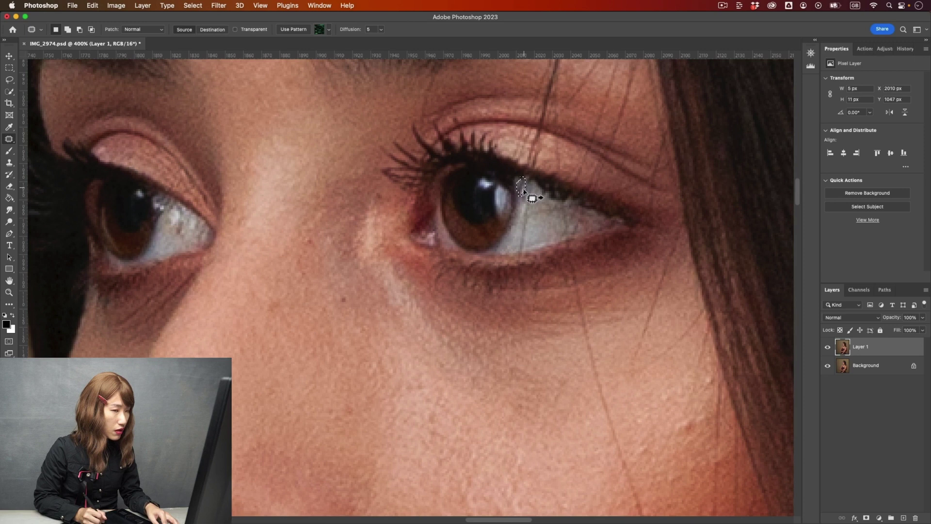
pyautogui.moveTo(522, 190); pyautogui.dragTo(517, 208)
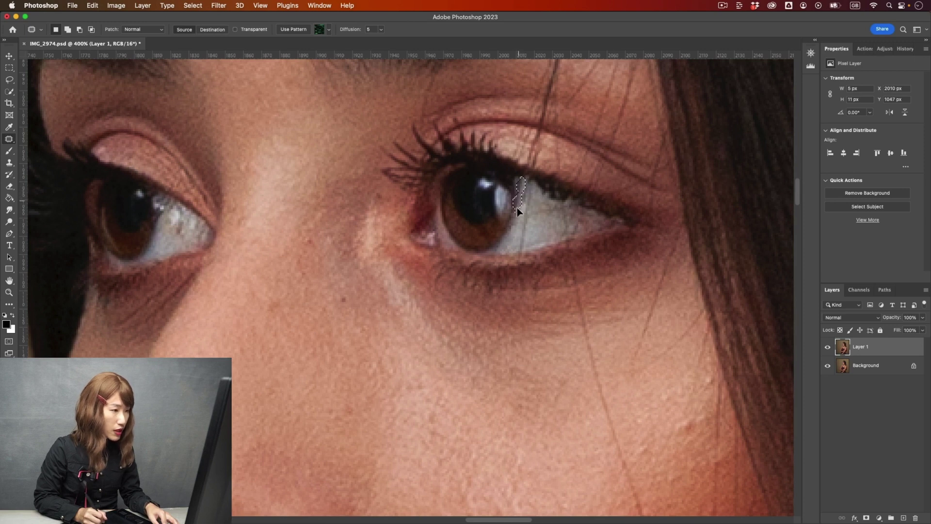
pyautogui.press('super+d')
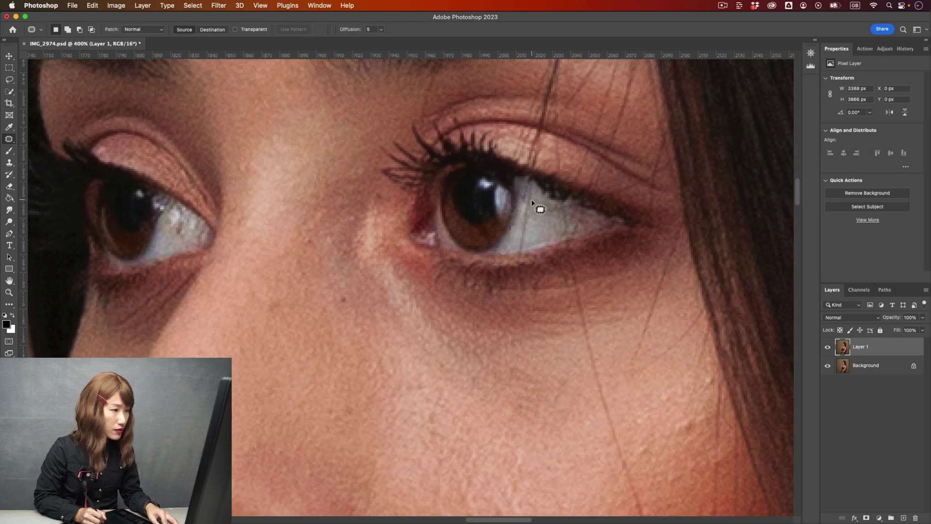
# Step: Try to patch the hair strand on the upper white of the right-hand eye, close to the iris
pyautogui.moveTo(532, 197); pyautogui.dragTo(530, 206)
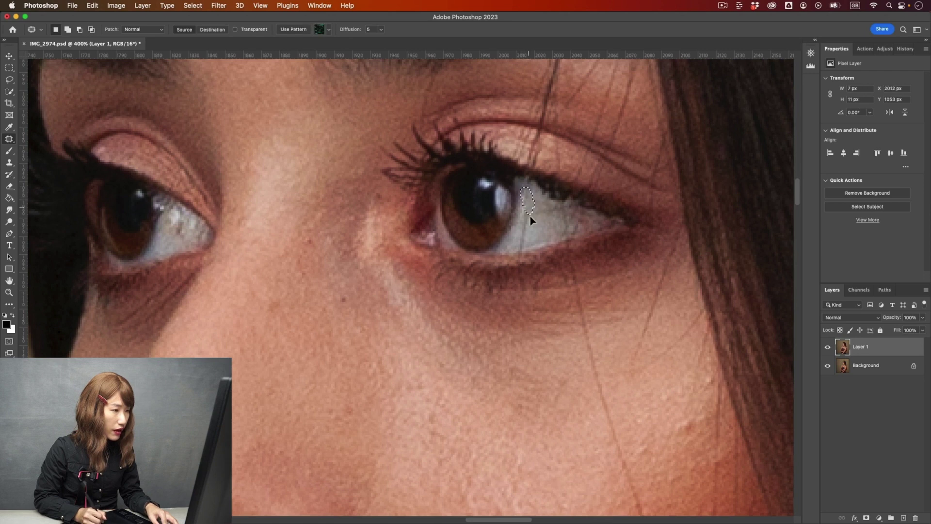
pyautogui.press('super+d')
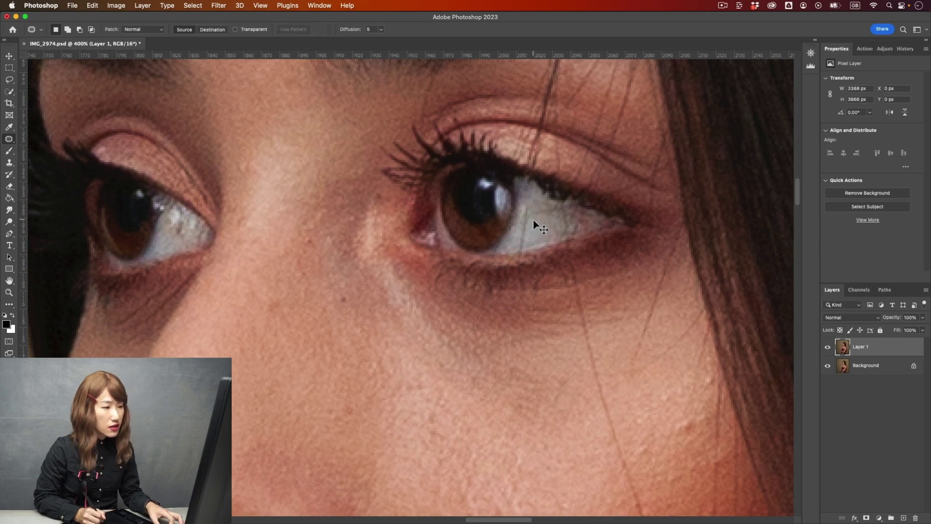
pyautogui.press('super+z')
pyautogui.press('super+z')
pyautogui.press('super+d')
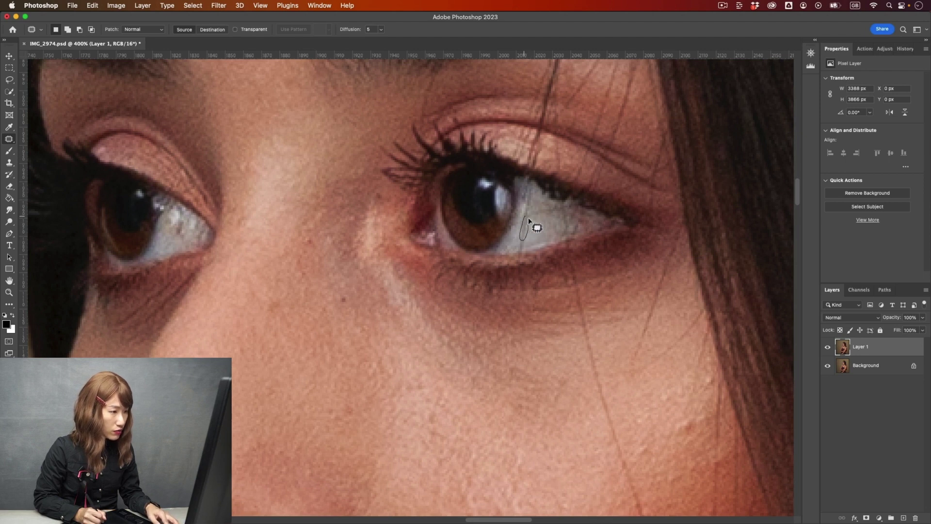
# Step: Patch the hair strand over the middle and lower white of the right-hand eye, close to the iris
pyautogui.moveTo(528, 220); pyautogui.dragTo(524, 230)
pyautogui.press('super+d')
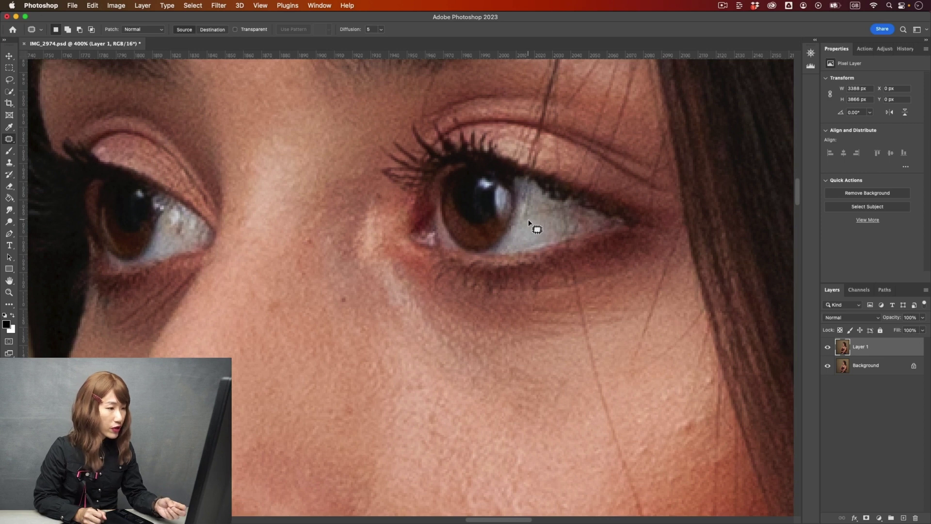
pyautogui.moveTo(531, 212); pyautogui.dragTo(529, 215)
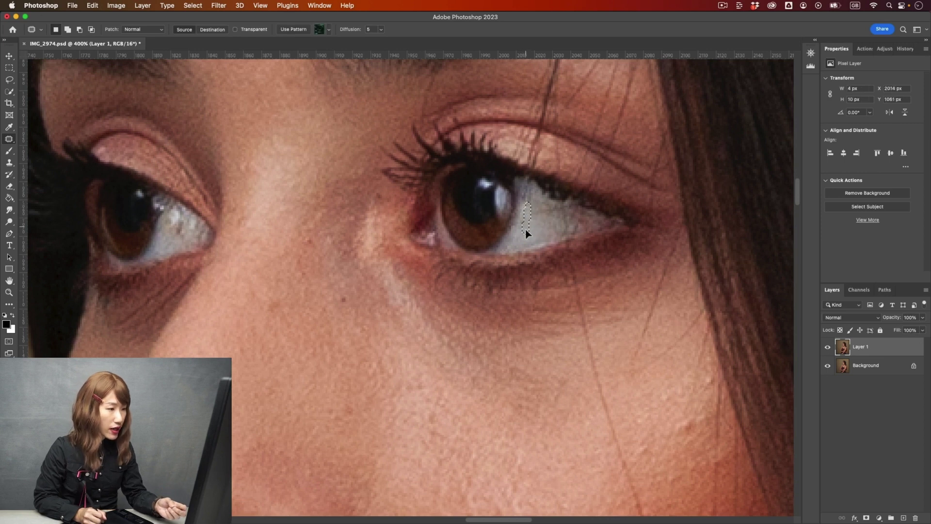
pyautogui.press('super+d')
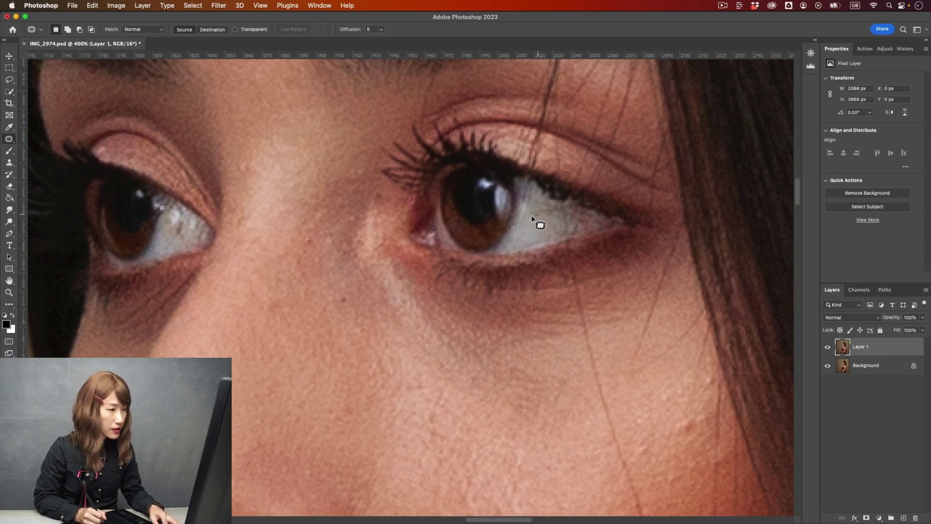
# Step: Patch the remaining hair traces on the upper white of the right-hand eye, between the iris and the upper lid
pyautogui.moveTo(532, 217)
pyautogui.mouseDown()
pyautogui.moveTo(551, 211)
pyautogui.moveTo(537, 228)
pyautogui.mouseUp()
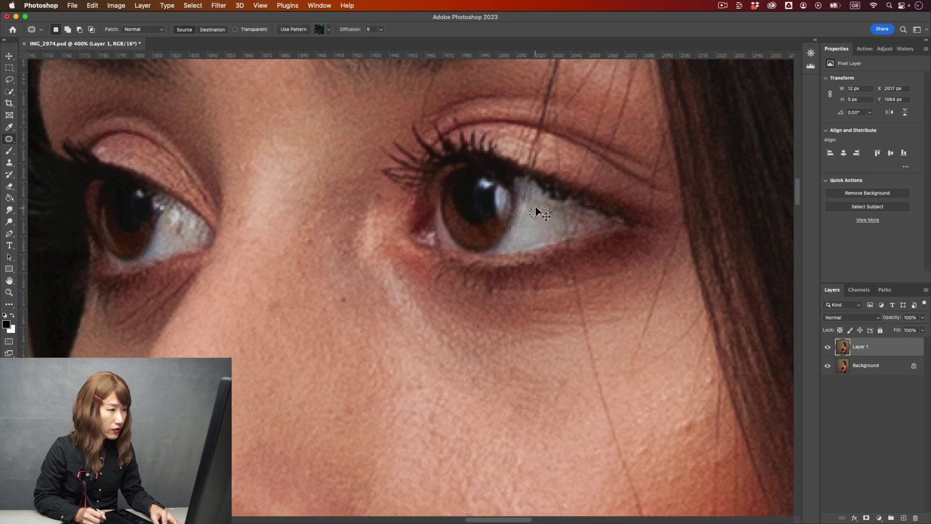
pyautogui.press('super+d')
pyautogui.moveTo(534, 191); pyautogui.dragTo(530, 198)
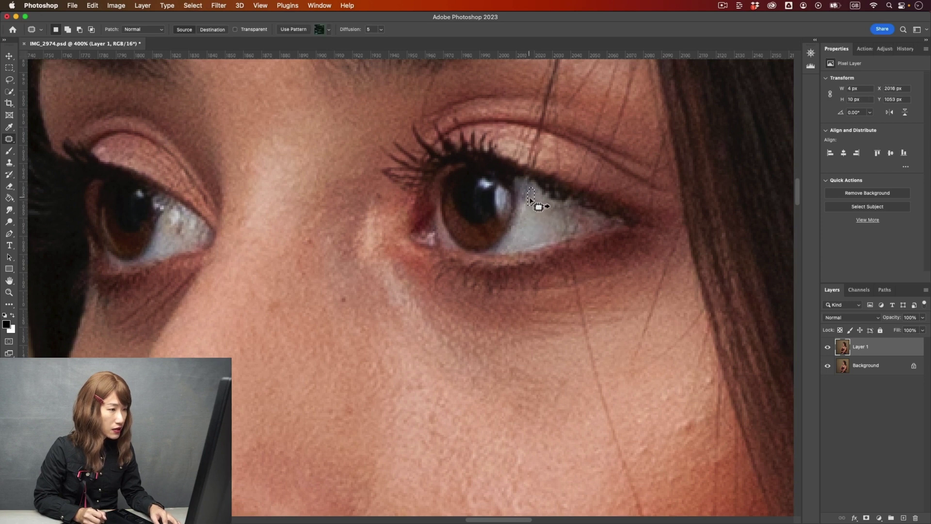
pyautogui.press('super+d')
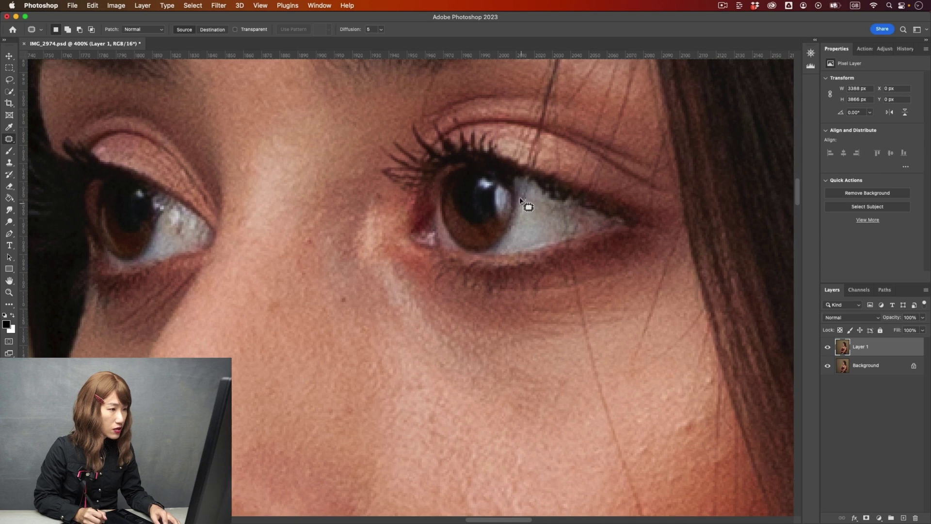
pyautogui.moveTo(528, 189); pyautogui.dragTo(528, 219)
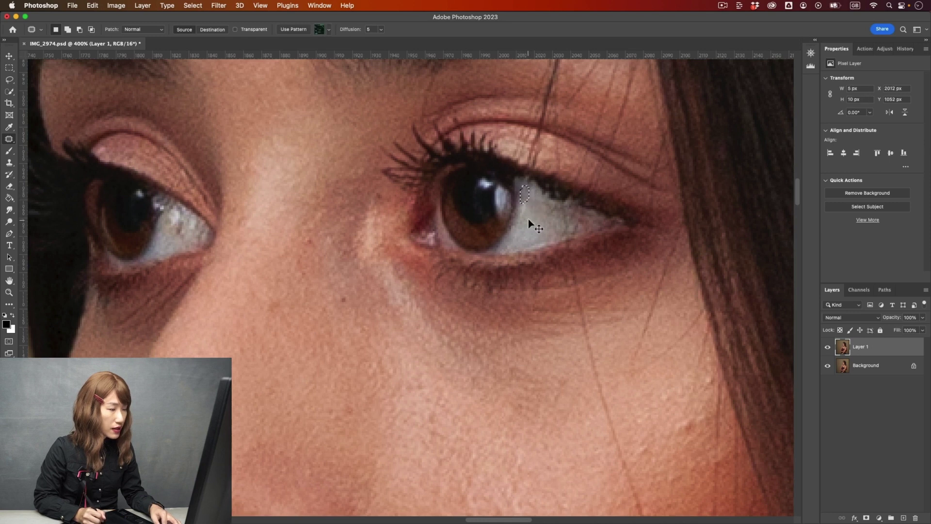
pyautogui.press('super+d')
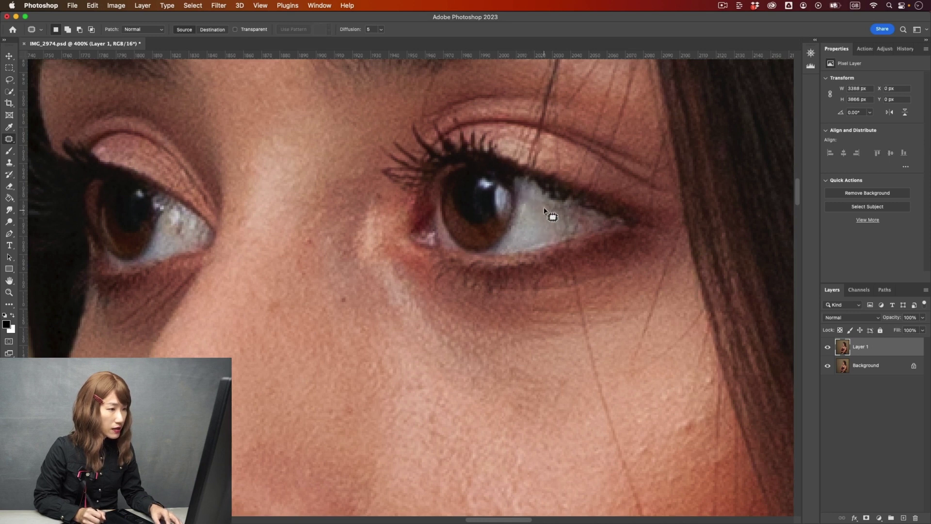
# Step: Patch the hairs and dark lines on the outer white of the right-hand eye, out to the outer corner
pyautogui.moveTo(554, 208); pyautogui.dragTo(555, 215)
pyautogui.press('super+d')
pyautogui.moveTo(556, 217)
pyautogui.mouseDown()
pyautogui.moveTo(551, 226)
pyautogui.moveTo(570, 231)
pyautogui.moveTo(563, 205)
pyautogui.moveTo(562, 219)
pyautogui.moveTo(552, 220)
pyautogui.mouseUp()
pyautogui.press('super+d')
pyautogui.press('super+d')
pyautogui.moveTo(555, 232)
pyautogui.mouseDown()
pyautogui.moveTo(537, 228)
pyautogui.moveTo(548, 226)
pyautogui.moveTo(556, 241)
pyautogui.moveTo(547, 224)
pyautogui.moveTo(582, 217)
pyautogui.moveTo(573, 224)
pyautogui.mouseUp()
pyautogui.press('super+d')
pyautogui.press('super+d')
pyautogui.moveTo(572, 214)
pyautogui.mouseDown()
pyautogui.moveTo(560, 213)
pyautogui.moveTo(573, 233)
pyautogui.moveTo(575, 223)
pyautogui.moveTo(560, 247)
pyautogui.mouseUp()
pyautogui.press('super+d')
pyautogui.press('super+d')
# Step: Patch the start of the thin hair just beneath the lower lashes of the right-hand eye
pyautogui.moveTo(575, 282)
pyautogui.mouseDown()
pyautogui.moveTo(575, 262)
pyautogui.moveTo(578, 316)
pyautogui.moveTo(575, 287)
pyautogui.moveTo(584, 295)
pyautogui.moveTo(566, 305)
pyautogui.mouseUp()
pyautogui.press('super+d')
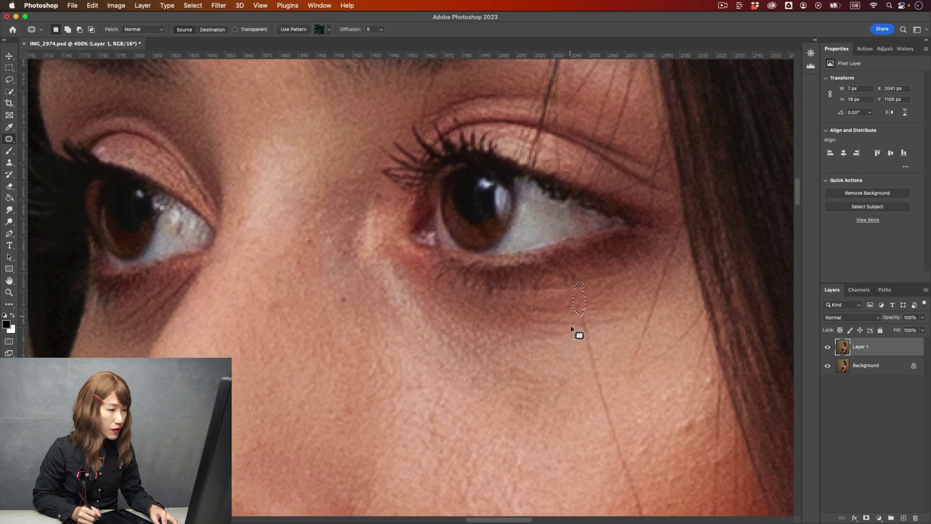
pyautogui.press('super+d')
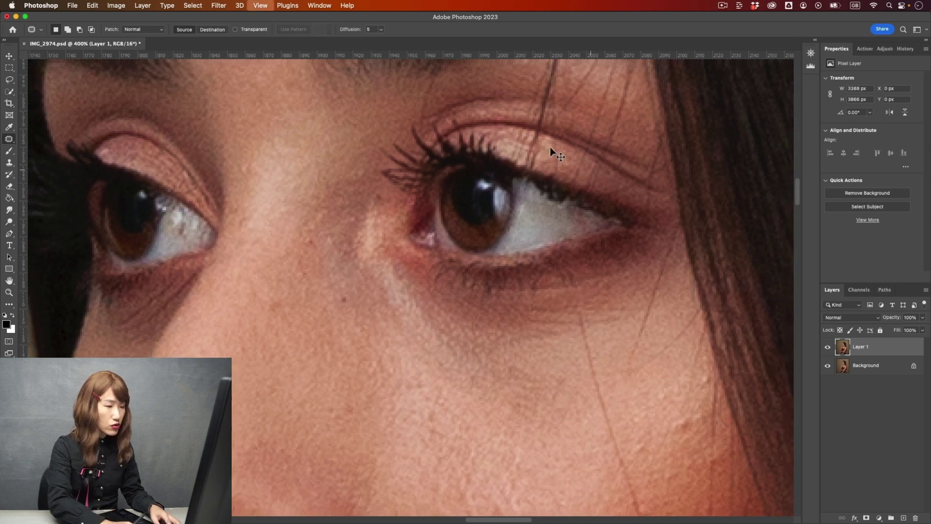
# Step: Patch the hair strand on the right-hand upper eyelid between the lash line and the crease
pyautogui.press('super+minus')
pyautogui.press('super+minus')
pyautogui.press('super+minus')
pyautogui.press('super+plus')
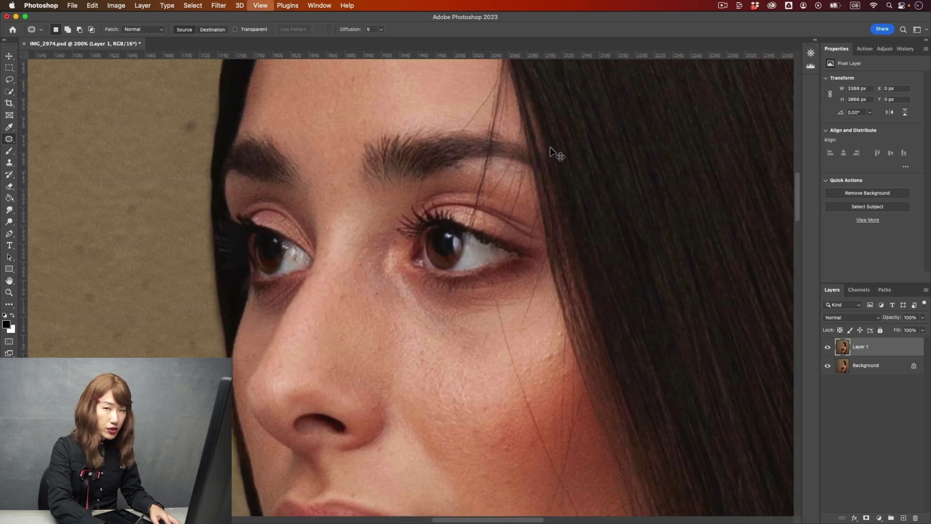
pyautogui.press('super+plus')
pyautogui.press('super+plus')
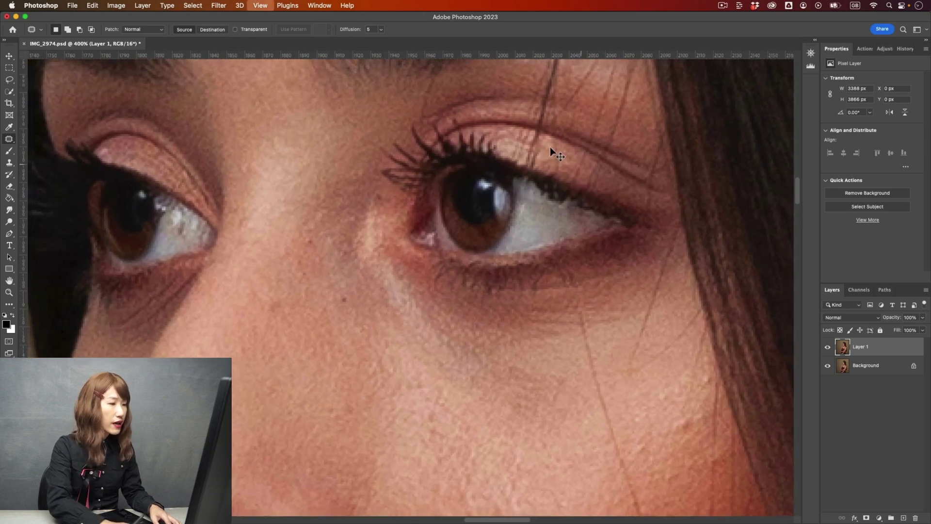
pyautogui.press('super+minus')
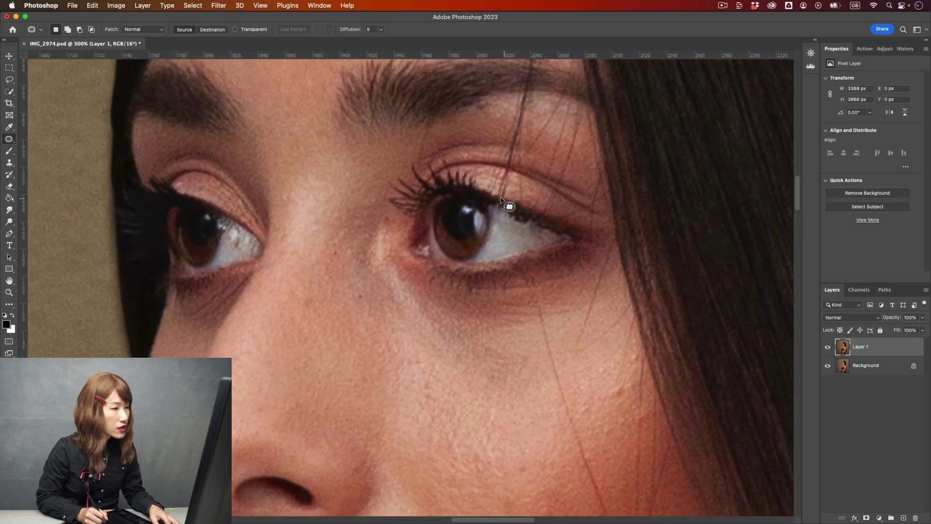
pyautogui.moveTo(510, 180)
pyautogui.mouseDown()
pyautogui.moveTo(506, 196)
pyautogui.moveTo(481, 178)
pyautogui.moveTo(498, 173)
pyautogui.moveTo(489, 172)
pyautogui.mouseUp()
pyautogui.press('super+d')
pyautogui.press('super+d')
pyautogui.press('super+d')
pyautogui.press('super+d')
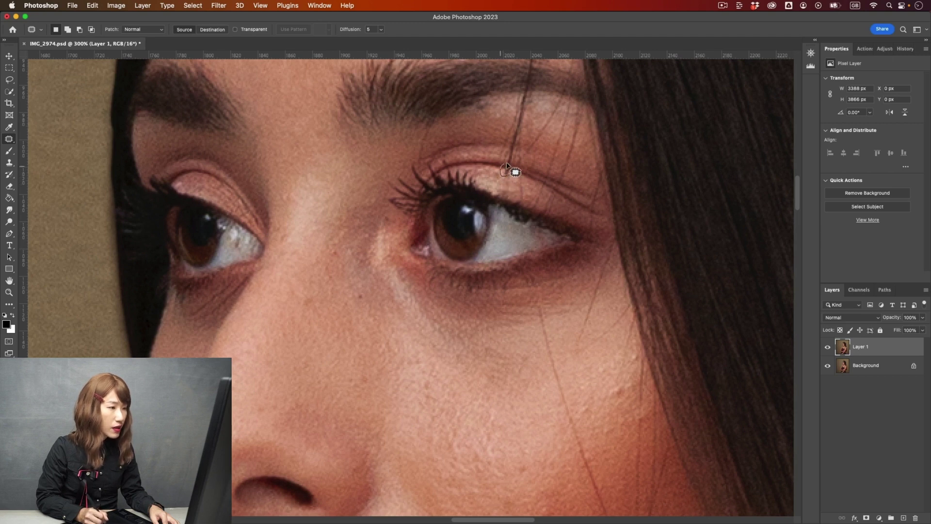
# Step: Patch the hair where it meets the right-hand eyelid crease and smooth the traces on the lid below
pyautogui.moveTo(508, 180); pyautogui.dragTo(507, 170)
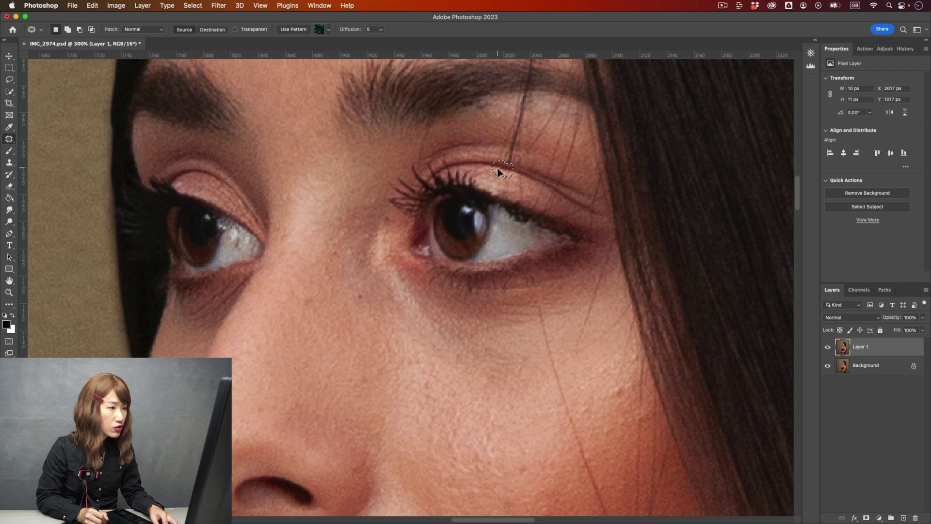
pyautogui.moveTo(497, 167); pyautogui.dragTo(517, 182)
pyautogui.press('super+d')
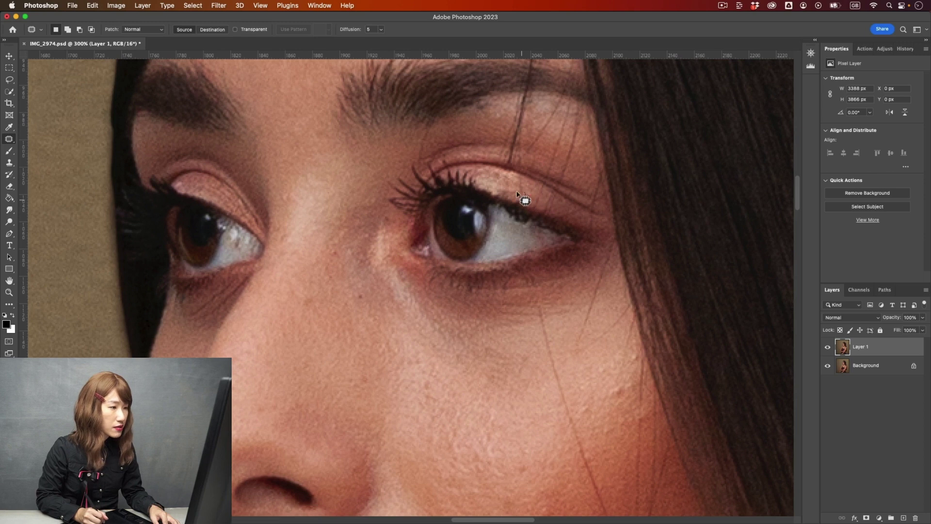
pyautogui.moveTo(517, 194)
pyautogui.mouseDown()
pyautogui.moveTo(519, 175)
pyautogui.moveTo(517, 190)
pyautogui.moveTo(536, 180)
pyautogui.mouseUp()
pyautogui.press('super+d')
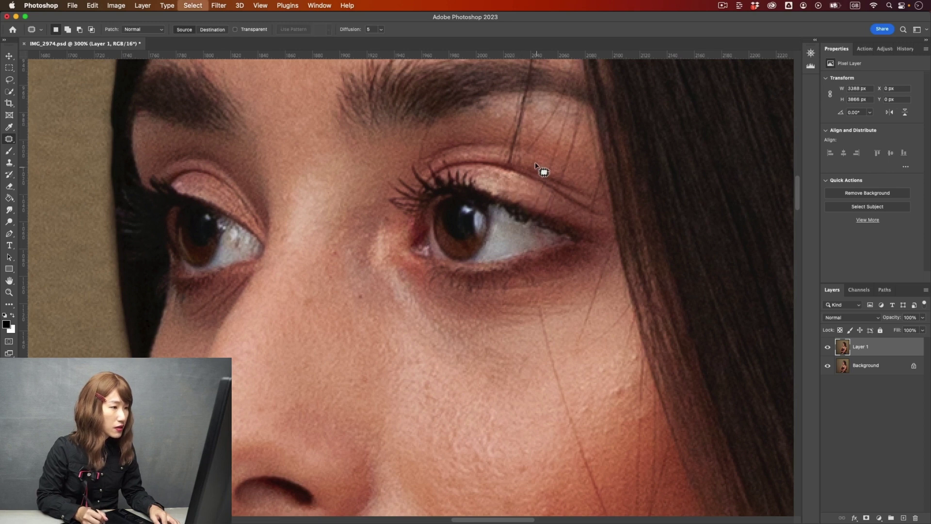
# Step: Patch the dark hair strand between the right-hand eyelid crease and the eyebrow
pyautogui.moveTo(515, 131)
pyautogui.mouseDown()
pyautogui.moveTo(513, 158)
pyautogui.moveTo(510, 107)
pyautogui.moveTo(525, 95)
pyautogui.moveTo(522, 122)
pyautogui.moveTo(505, 107)
pyautogui.moveTo(509, 166)
pyautogui.moveTo(516, 132)
pyautogui.moveTo(520, 142)
pyautogui.moveTo(516, 162)
pyautogui.mouseUp()
pyautogui.press('super+d')
pyautogui.press('super+d')
pyautogui.moveTo(521, 158); pyautogui.dragTo(528, 161)
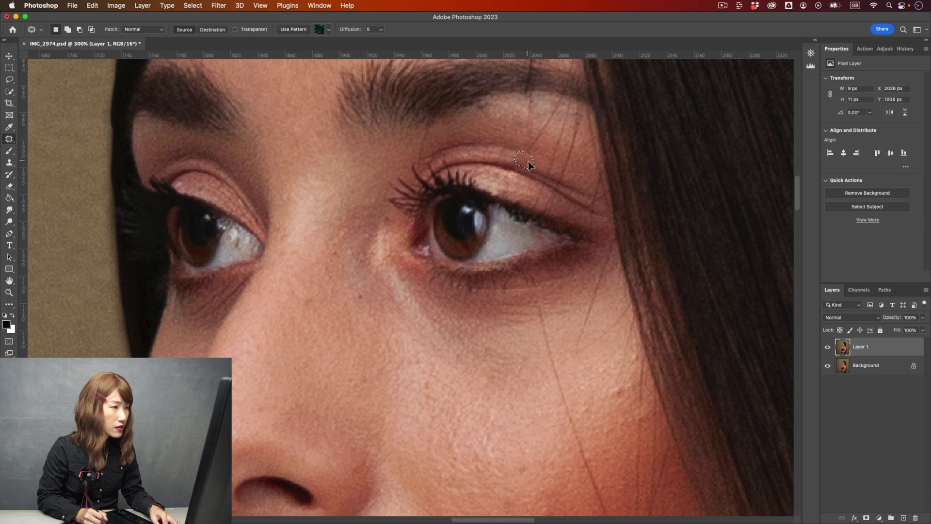
pyautogui.press('super+d')
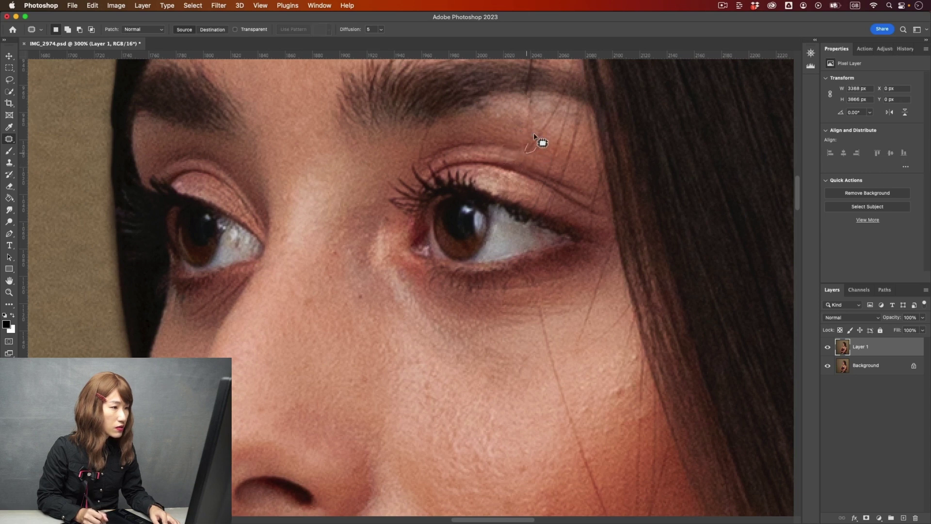
# Step: Patch the fine hair traces beneath the outer half of the right-hand eyebrow
pyautogui.moveTo(554, 106)
pyautogui.mouseDown()
pyautogui.moveTo(551, 141)
pyautogui.moveTo(534, 153)
pyautogui.mouseUp()
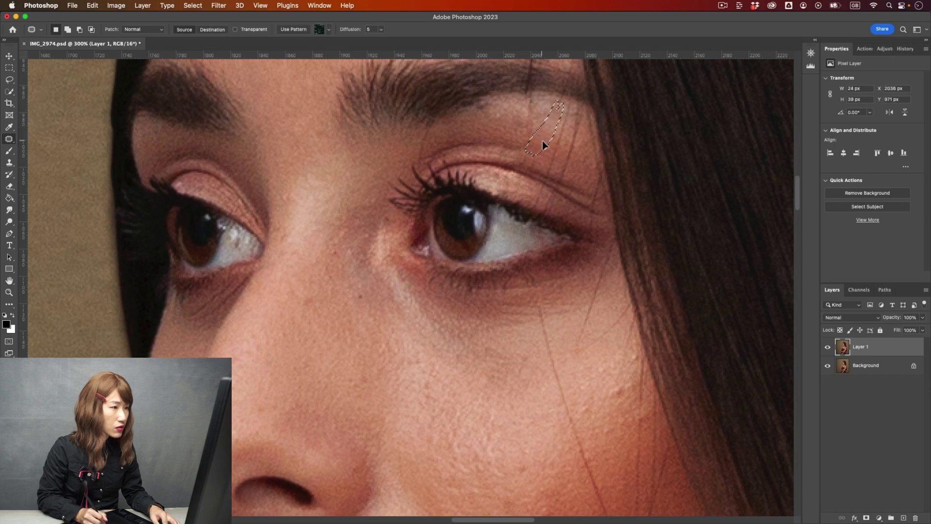
pyautogui.moveTo(530, 99)
pyautogui.mouseDown()
pyautogui.moveTo(540, 115)
pyautogui.moveTo(530, 150)
pyautogui.moveTo(537, 108)
pyautogui.moveTo(520, 130)
pyautogui.moveTo(534, 157)
pyautogui.mouseUp()
pyautogui.press('super+d')
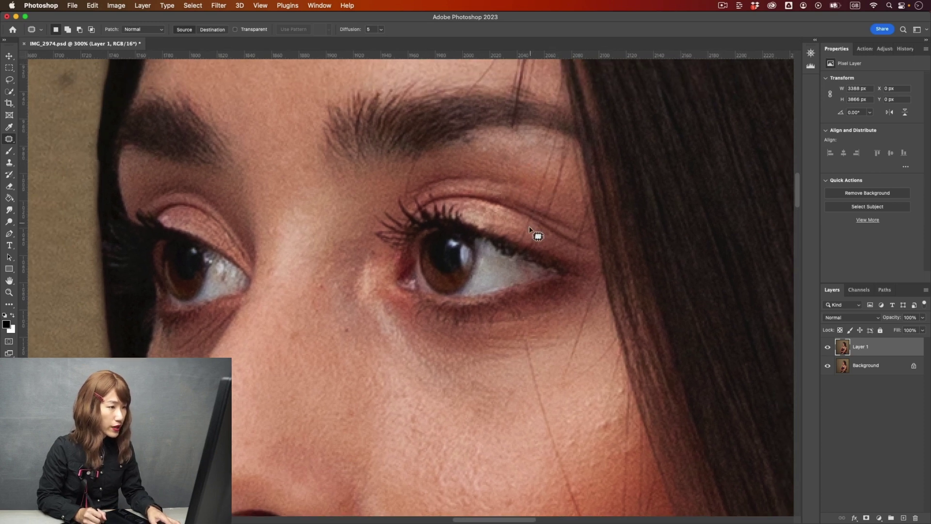
# Step: Patch the thin hairs crossing the outer part of the right-hand eyelid, up to the lower edge of the eyebrow
pyautogui.moveTo(518, 243)
pyautogui.mouseDown()
pyautogui.moveTo(529, 218)
pyautogui.moveTo(525, 242)
pyautogui.moveTo(517, 232)
pyautogui.moveTo(539, 223)
pyautogui.moveTo(535, 248)
pyautogui.moveTo(534, 192)
pyautogui.moveTo(544, 189)
pyautogui.moveTo(538, 209)
pyautogui.mouseUp()
pyautogui.press('super+d')
pyautogui.press('super+d')
pyautogui.moveTo(536, 194)
pyautogui.mouseDown()
pyautogui.moveTo(554, 155)
pyautogui.moveTo(543, 176)
pyautogui.moveTo(557, 202)
pyautogui.moveTo(549, 210)
pyautogui.moveTo(559, 147)
pyautogui.moveTo(570, 150)
pyautogui.moveTo(551, 149)
pyautogui.moveTo(560, 137)
pyautogui.moveTo(541, 146)
pyautogui.moveTo(547, 126)
pyautogui.moveTo(553, 143)
pyautogui.moveTo(509, 128)
pyautogui.mouseUp()
pyautogui.press('super+d')
pyautogui.press('super+d')
pyautogui.press('super+d')
pyautogui.moveTo(516, 129); pyautogui.dragTo(527, 129)
pyautogui.press('super+d')
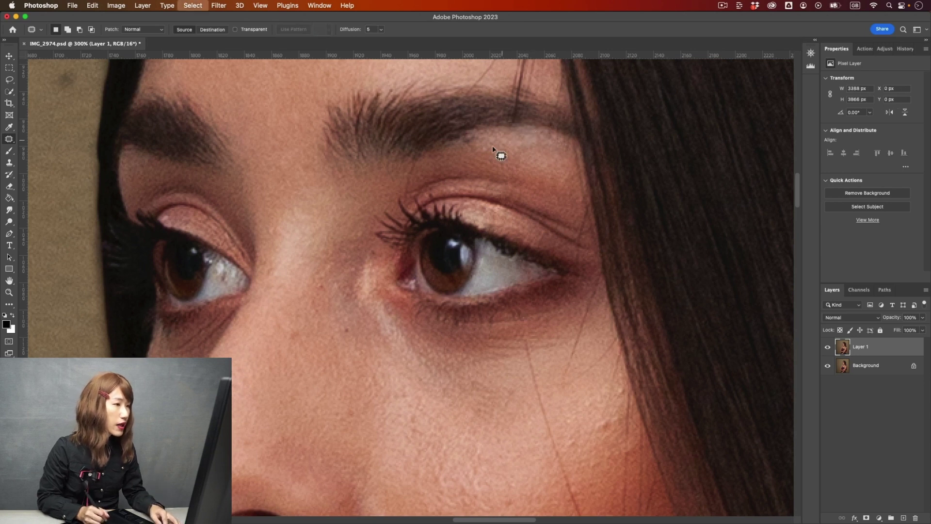
# Step: Patch the stray hair above the inner upper lashes and the leftover marks on the outer lid of the right-hand eye
pyautogui.moveTo(426, 198); pyautogui.dragTo(420, 196)
pyautogui.press('super+d')
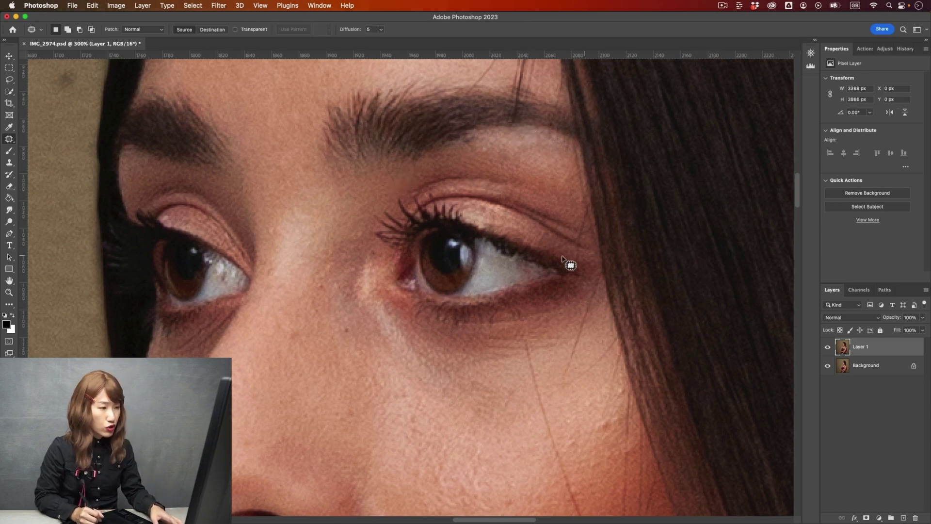
pyautogui.moveTo(544, 250)
pyautogui.mouseDown()
pyautogui.moveTo(559, 255)
pyautogui.moveTo(543, 250)
pyautogui.moveTo(569, 244)
pyautogui.moveTo(539, 248)
pyautogui.moveTo(538, 234)
pyautogui.moveTo(576, 263)
pyautogui.moveTo(576, 247)
pyautogui.moveTo(576, 257)
pyautogui.moveTo(564, 250)
pyautogui.moveTo(581, 224)
pyautogui.moveTo(580, 241)
pyautogui.moveTo(571, 229)
pyautogui.moveTo(584, 227)
pyautogui.moveTo(583, 211)
pyautogui.moveTo(587, 234)
pyautogui.mouseUp()
pyautogui.press('super+d')
pyautogui.press('super+d')
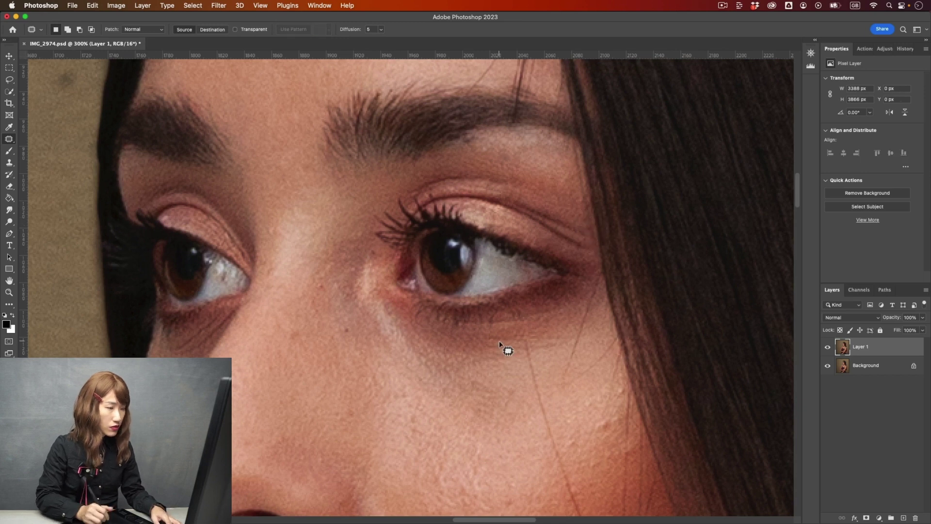
# Step: Patch the thin slanting hair on the forehead just above the right-hand eyebrow
pyautogui.press('super+minus')
pyautogui.press('super+minus')
pyautogui.press('super+equal')
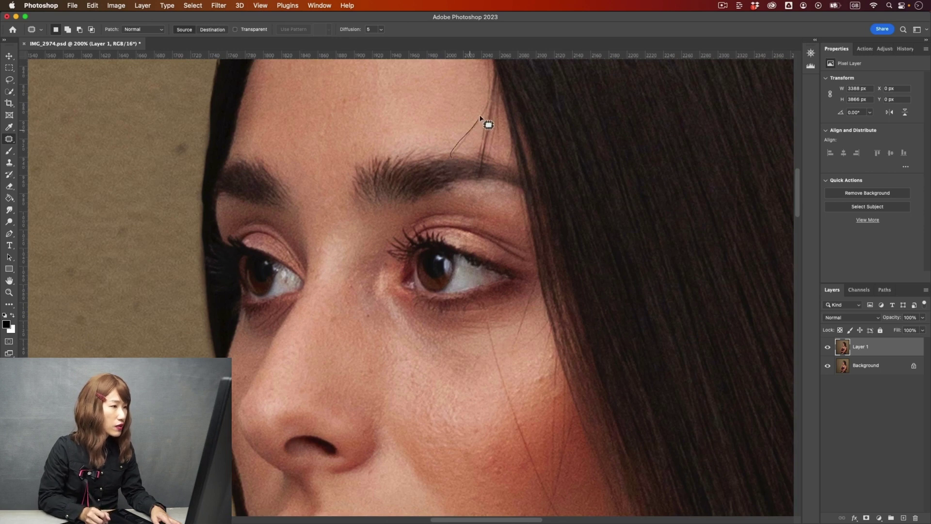
pyautogui.moveTo(451, 158)
pyautogui.mouseDown()
pyautogui.moveTo(457, 143)
pyautogui.moveTo(461, 160)
pyautogui.moveTo(442, 158)
pyautogui.moveTo(455, 142)
pyautogui.moveTo(466, 150)
pyautogui.moveTo(460, 140)
pyautogui.moveTo(482, 111)
pyautogui.mouseUp()
pyautogui.press('super+d')
pyautogui.press('super+d')
pyautogui.press('super+d')
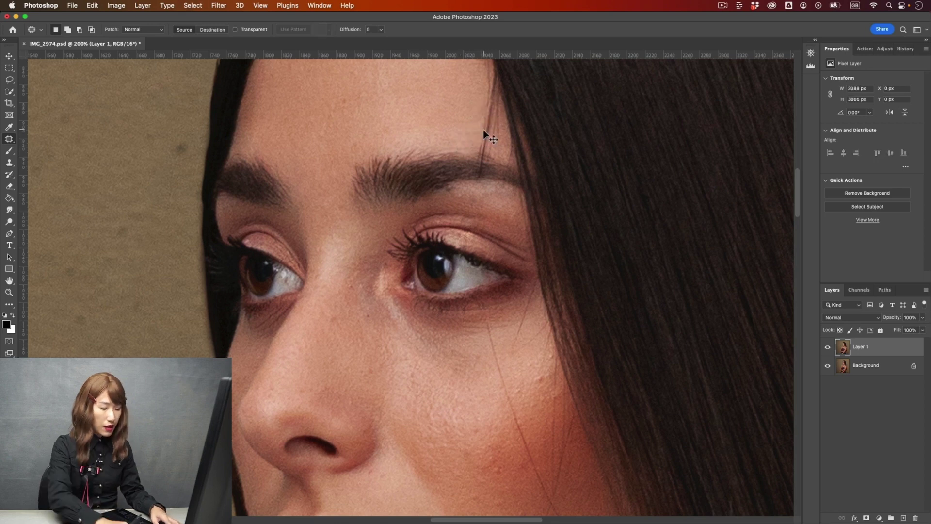
# Step: Patch the top of the thin cheek hair below the right-hand eye and the fine hairs beside the hairline
pyautogui.press('super+minus')
pyautogui.press('super+plus')
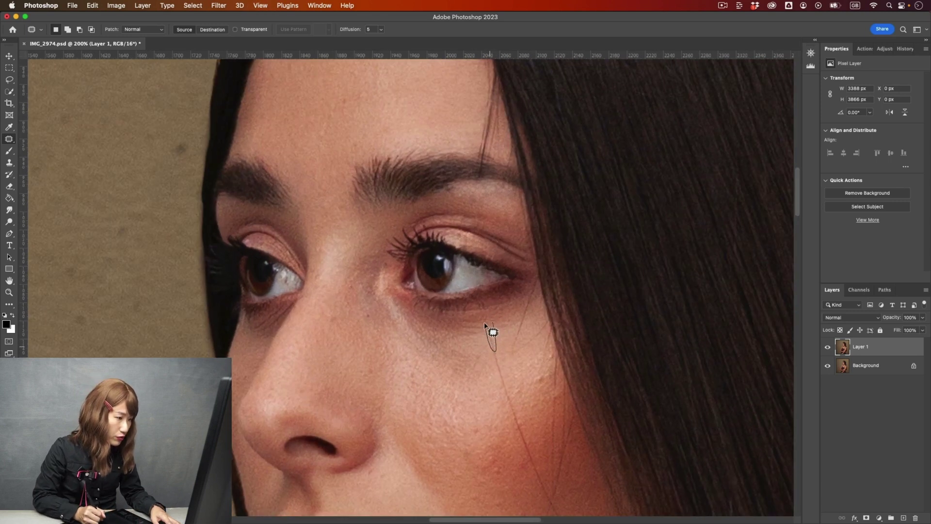
pyautogui.moveTo(485, 324)
pyautogui.mouseDown()
pyautogui.moveTo(478, 334)
pyautogui.moveTo(535, 283)
pyautogui.moveTo(514, 348)
pyautogui.mouseUp()
pyautogui.press('super+d')
pyautogui.press('super+d')
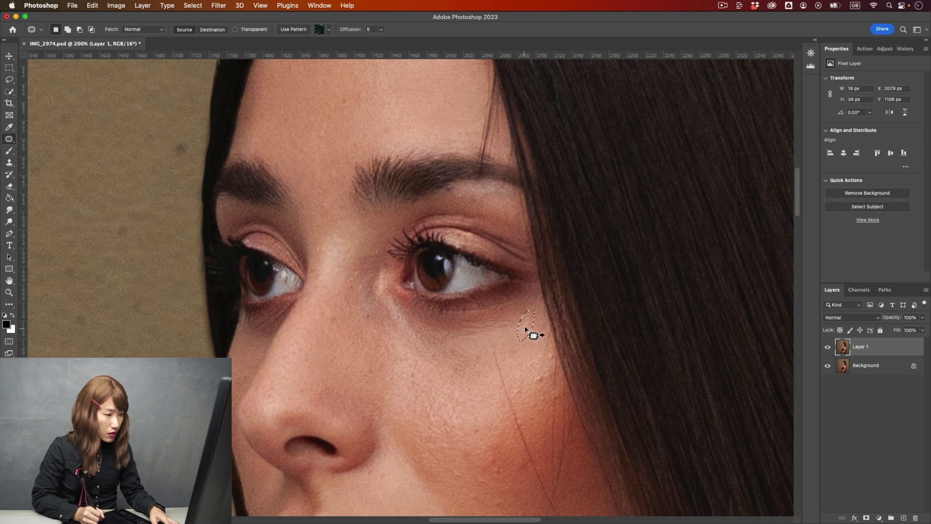
pyautogui.press('super+d')
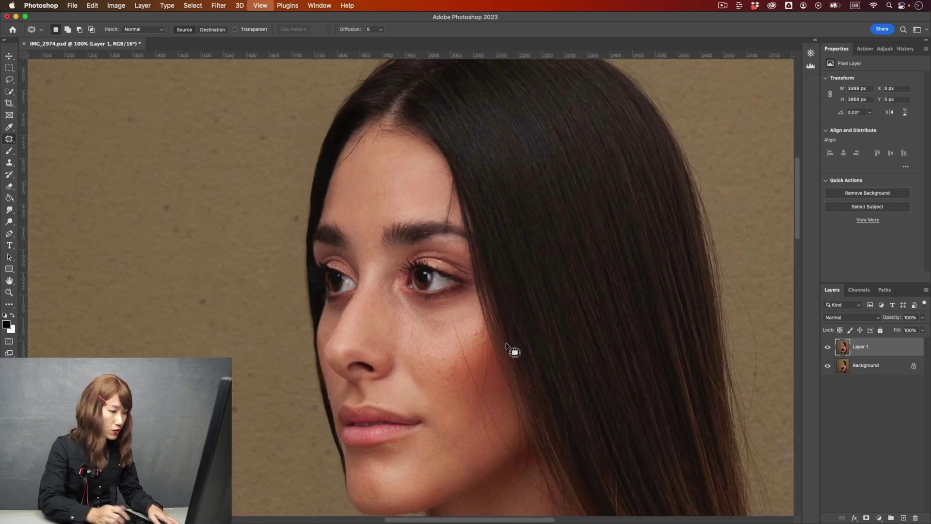
# Step: Patch the long thin hair running down the cheek through the blush, and the remaining traces on the upper cheek
pyautogui.press('super+minus')
pyautogui.moveTo(450, 332)
pyautogui.mouseDown()
pyautogui.moveTo(456, 321)
pyautogui.moveTo(446, 337)
pyautogui.mouseUp()
pyautogui.press('super+d')
pyautogui.moveTo(463, 367); pyautogui.dragTo(463, 340)
pyautogui.moveTo(465, 350)
pyautogui.mouseDown()
pyautogui.moveTo(453, 354)
pyautogui.moveTo(480, 394)
pyautogui.moveTo(474, 367)
pyautogui.mouseUp()
pyautogui.press('super+d')
pyautogui.moveTo(477, 380); pyautogui.dragTo(463, 383)
pyautogui.press('super+d')
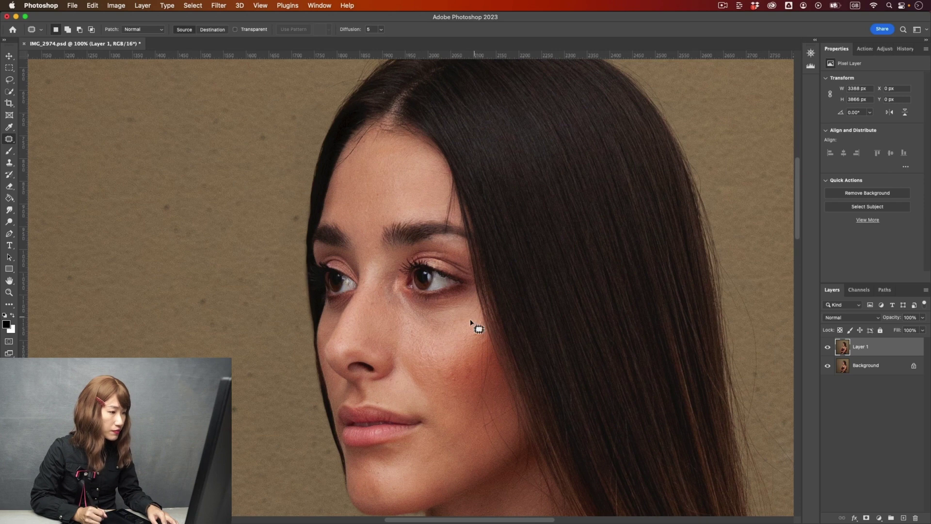
pyautogui.moveTo(474, 326)
pyautogui.mouseDown()
pyautogui.moveTo(474, 311)
pyautogui.moveTo(464, 311)
pyautogui.mouseUp()
pyautogui.press('super+d')
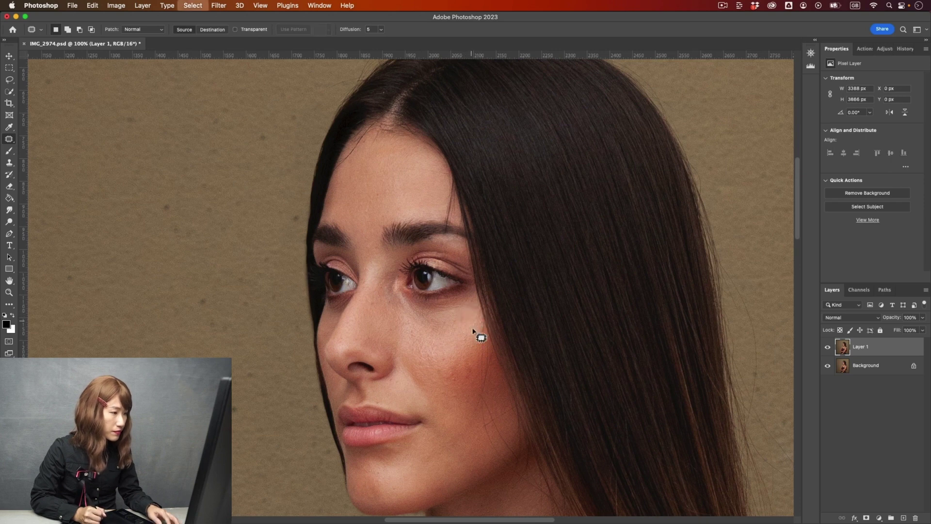
pyautogui.press('super+plus')
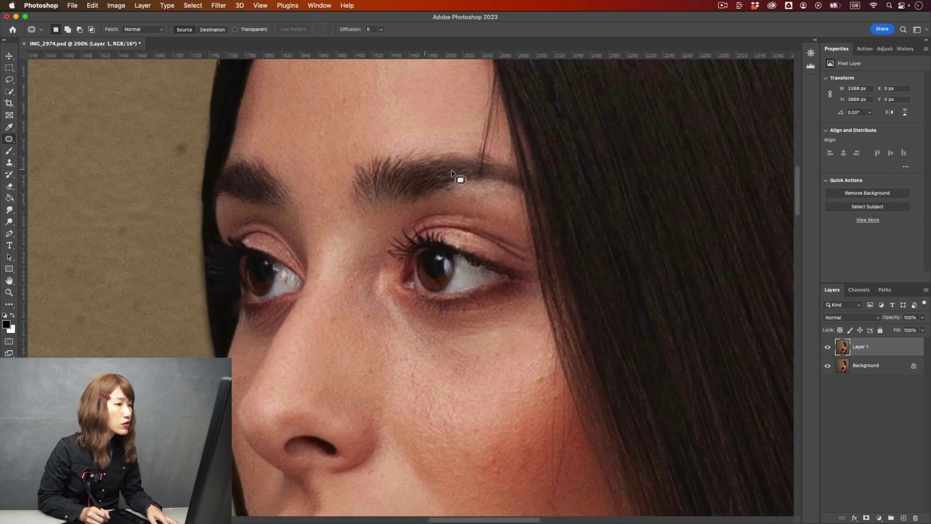
# Step: Patch the end of the stray hair crossing the outer right-hand eyebrow and the leftover mark just above it
pyautogui.moveTo(488, 170)
pyautogui.mouseDown()
pyautogui.moveTo(468, 173)
pyautogui.moveTo(475, 157)
pyautogui.moveTo(489, 170)
pyautogui.moveTo(466, 171)
pyautogui.moveTo(460, 190)
pyautogui.moveTo(511, 160)
pyautogui.moveTo(486, 154)
pyautogui.mouseUp()
pyautogui.press('super+d')
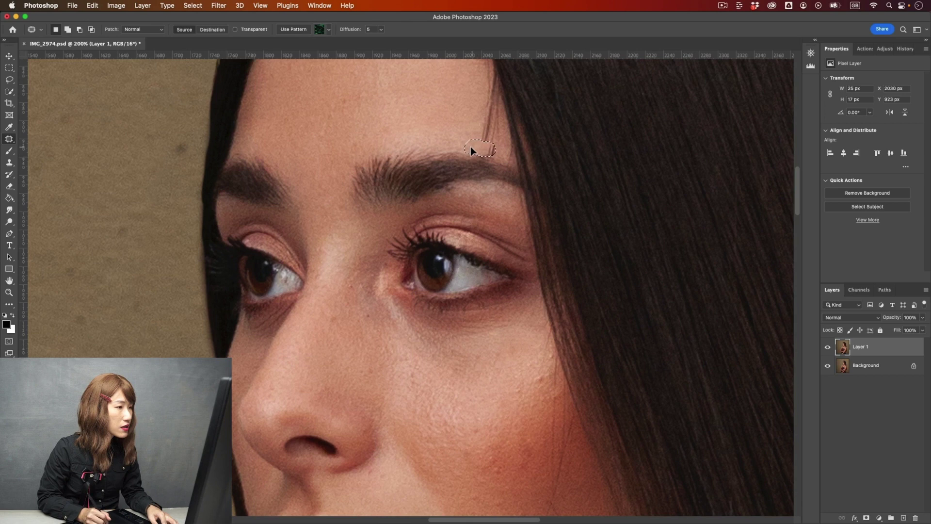
pyautogui.press('super+d')
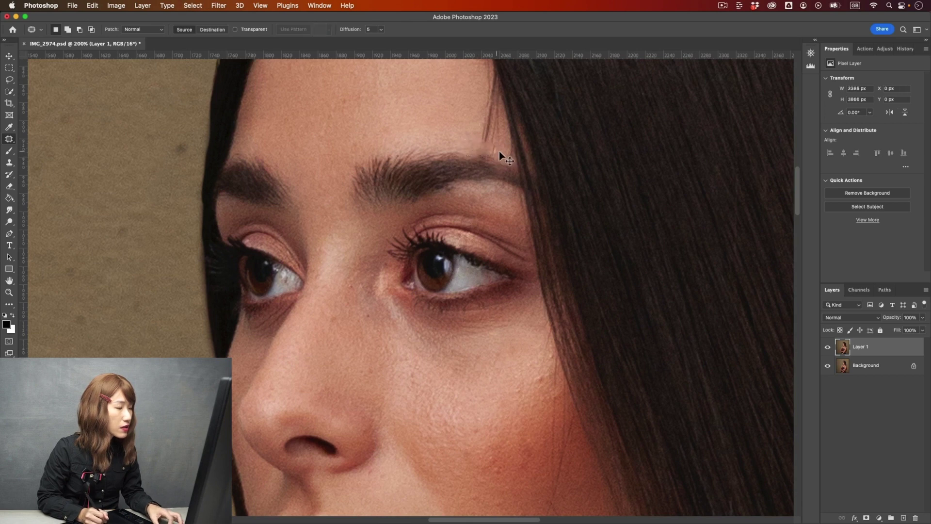
pyautogui.moveTo(493, 148); pyautogui.dragTo(456, 154)
pyautogui.press('super+d')
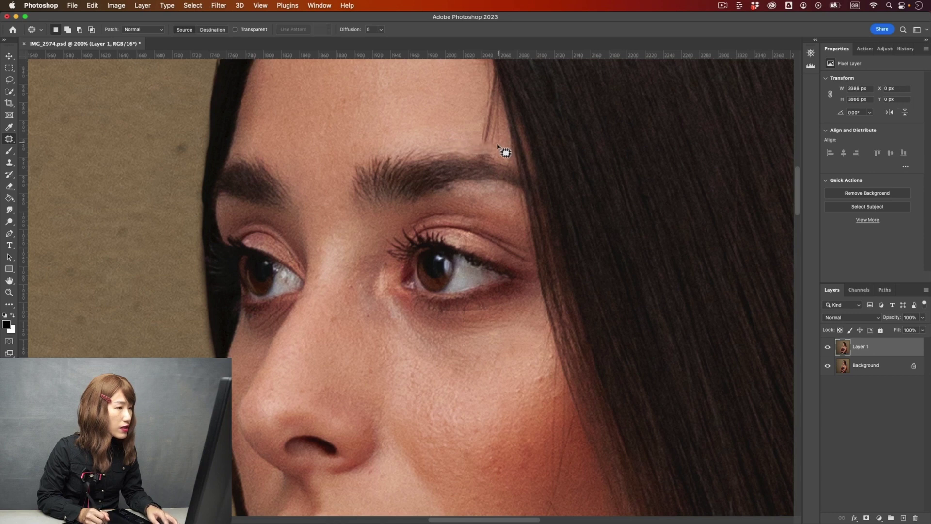
# Step: Patch the loose hair strands hanging over the forehead beside the hairline above the right-hand eyebrow
pyautogui.moveTo(501, 128)
pyautogui.mouseDown()
pyautogui.moveTo(468, 138)
pyautogui.moveTo(492, 131)
pyautogui.moveTo(478, 112)
pyautogui.moveTo(491, 98)
pyautogui.moveTo(500, 107)
pyautogui.moveTo(495, 127)
pyautogui.moveTo(491, 76)
pyautogui.moveTo(499, 97)
pyautogui.moveTo(475, 99)
pyautogui.mouseUp()
pyautogui.press('super+d')
pyautogui.press('super+d')
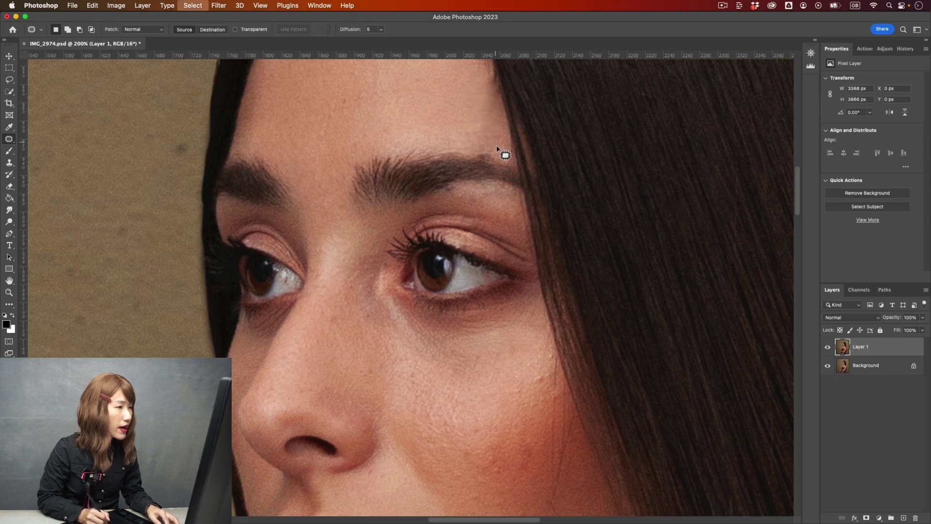
pyautogui.moveTo(490, 150)
pyautogui.mouseDown()
pyautogui.moveTo(485, 128)
pyautogui.moveTo(490, 150)
pyautogui.mouseUp()
pyautogui.press('super+d')
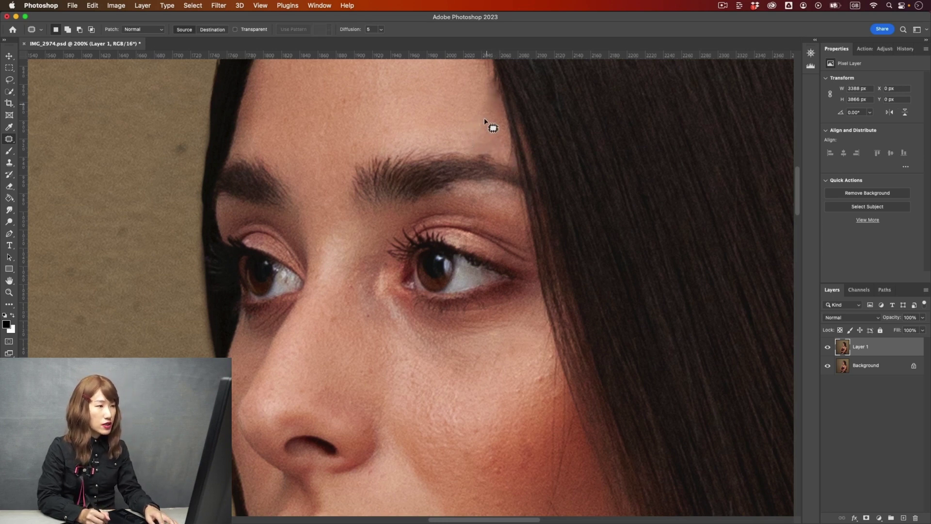
# Step: On a new layer, clone nearby skin over the patched forehead area beside the hairline using the Clone Stamp at 20% opacity and size 25
pyautogui.press('s')
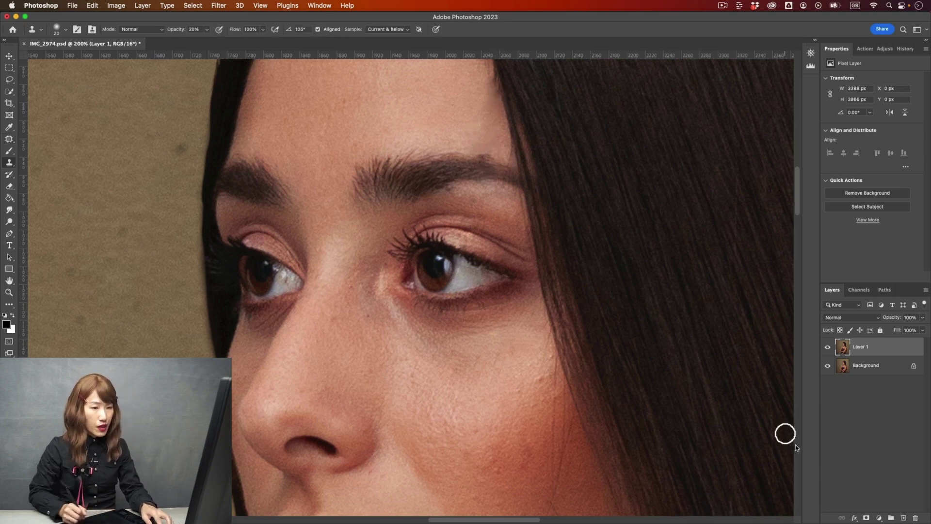
pyautogui.click(903, 518)
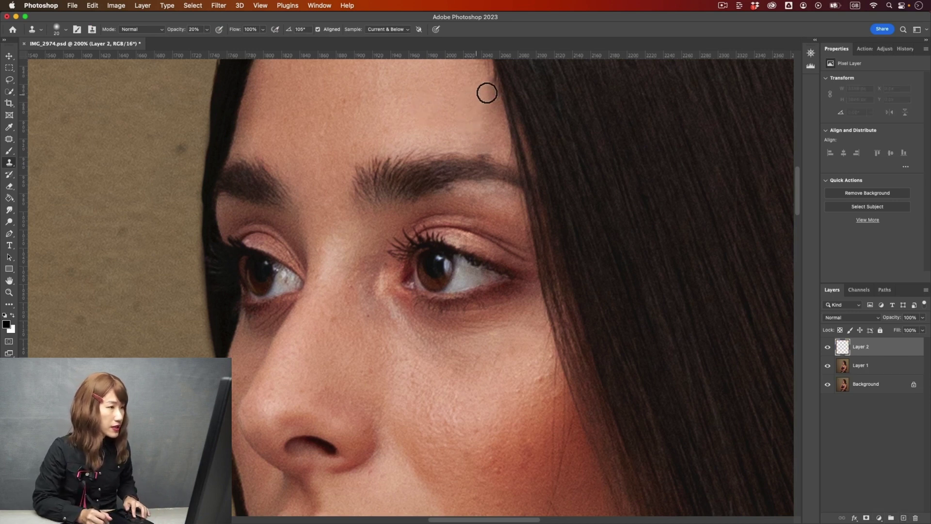
pyautogui.press(']')
pyautogui.press('space')
pyautogui.moveTo(461, 116)
pyautogui.mouseDown()
pyautogui.moveTo(450, 151)
pyautogui.moveTo(482, 127)
pyautogui.moveTo(462, 118)
pyautogui.moveTo(477, 129)
pyautogui.moveTo(466, 125)
pyautogui.mouseUp()
pyautogui.keyDown('alt'); pyautogui.click(458, 116); pyautogui.keyUp('alt')
pyautogui.keyDown('alt'); pyautogui.click(457, 111); pyautogui.keyUp('alt')
pyautogui.moveTo(476, 145); pyautogui.dragTo(477, 178)
pyautogui.keyDown('alt'); pyautogui.click(452, 128); pyautogui.keyUp('alt')
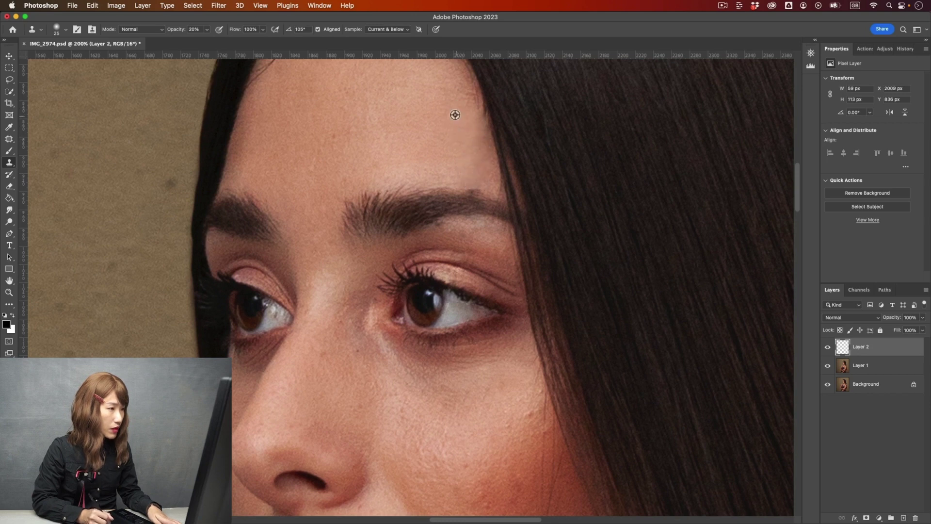
# Step: Clone freshly sampled forehead skin over the upper hairline edge and the uneven patch above the outer eyebrow
pyautogui.keyDown('alt'); pyautogui.click(455, 115); pyautogui.keyUp('alt')
pyautogui.moveTo(474, 106)
pyautogui.mouseDown()
pyautogui.moveTo(473, 202)
pyautogui.moveTo(465, 188)
pyautogui.moveTo(477, 107)
pyautogui.moveTo(483, 126)
pyautogui.mouseUp()
pyautogui.keyDown('alt'); pyautogui.click(462, 113); pyautogui.keyUp('alt')
pyautogui.keyDown('alt'); pyautogui.click(455, 141); pyautogui.keyUp('alt')
pyautogui.moveTo(475, 181); pyautogui.dragTo(483, 182)
pyautogui.keyDown('alt'); pyautogui.click(464, 102); pyautogui.keyUp('alt')
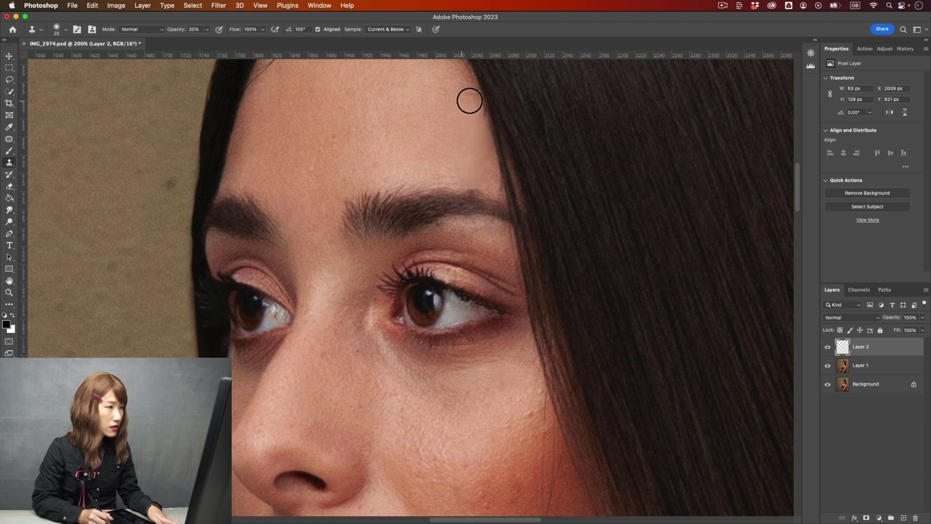
pyautogui.moveTo(475, 101)
pyautogui.mouseDown()
pyautogui.moveTo(486, 135)
pyautogui.moveTo(485, 114)
pyautogui.mouseUp()
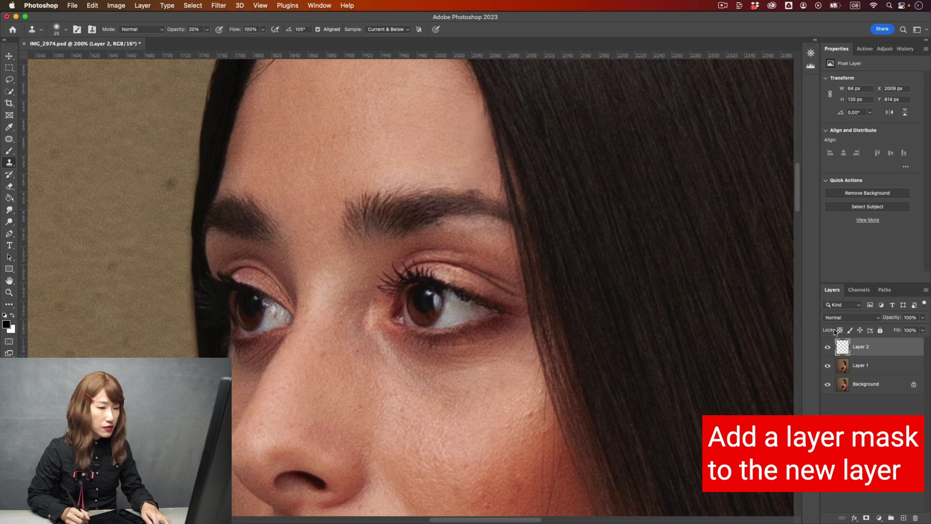
# Step: Add a layer mask to Layer 2 and switch to the Brush tool
pyautogui.click(866, 517)
pyautogui.press('b')
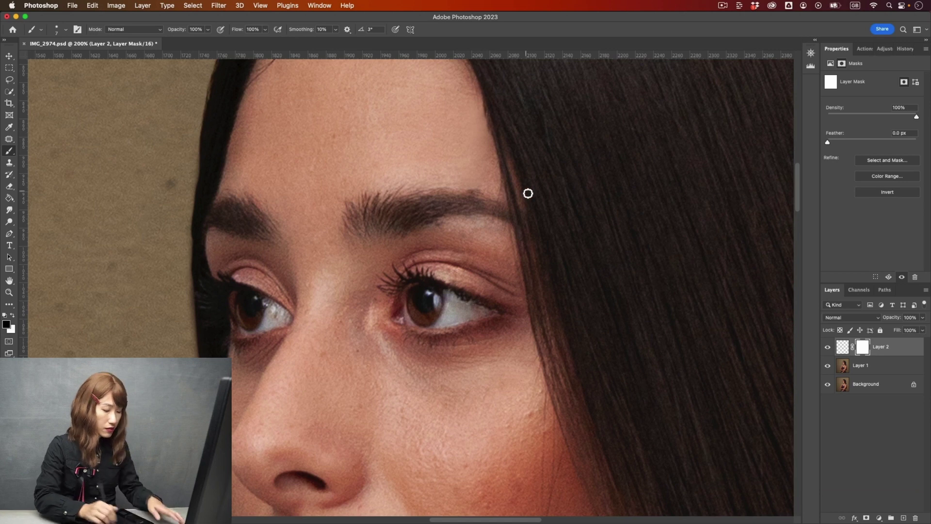
# Step: Compare the retouched face with the original Background layer, examining the forehead, eyes and cheek at different magnifications
pyautogui.press('super+minus')
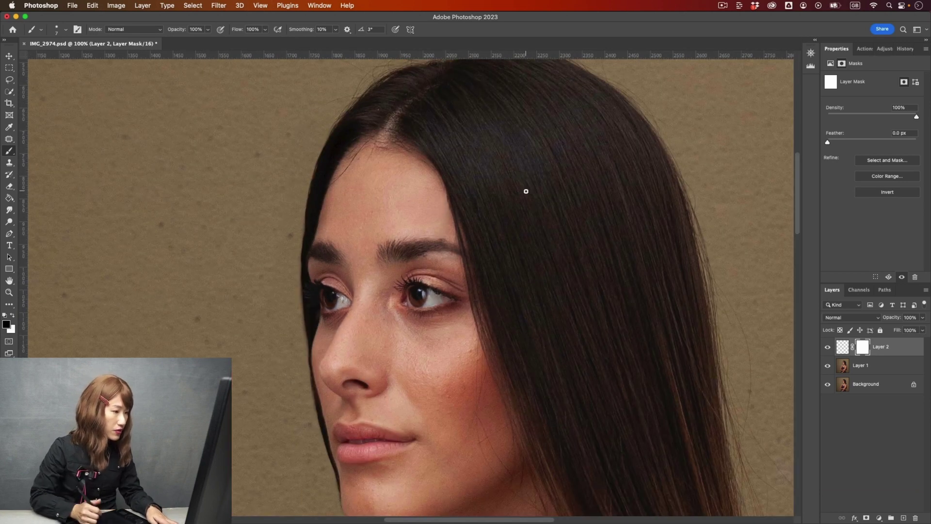
pyautogui.moveTo(517, 464); pyautogui.dragTo(502, 390)
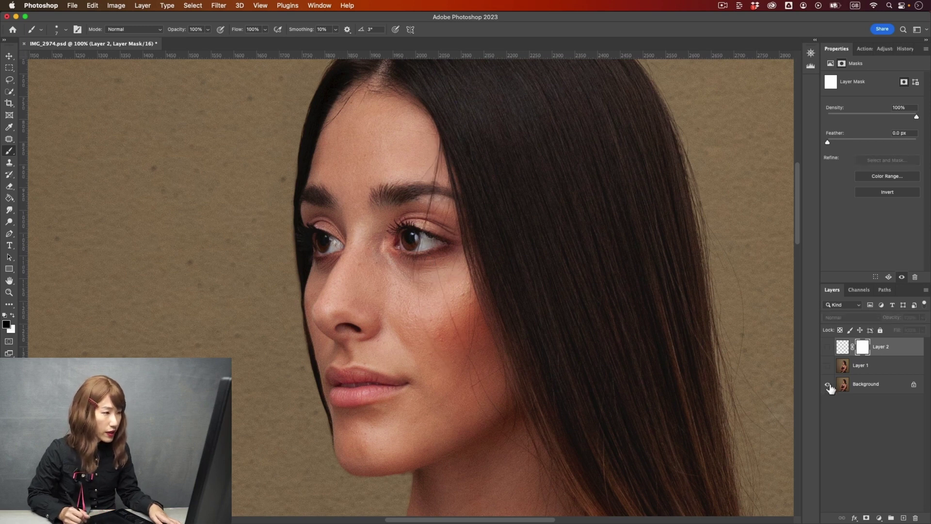
pyautogui.press('super+equal')
pyautogui.press('super+equal')
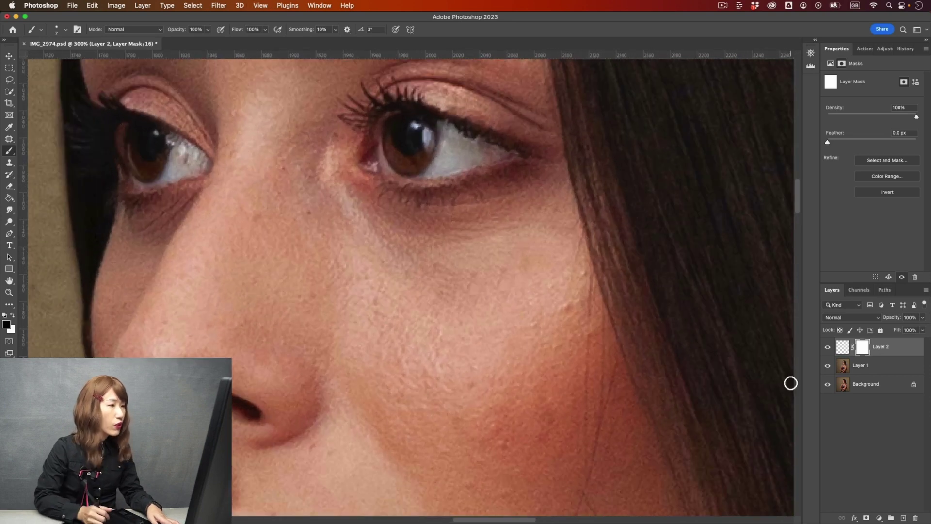
pyautogui.press('super+minus')
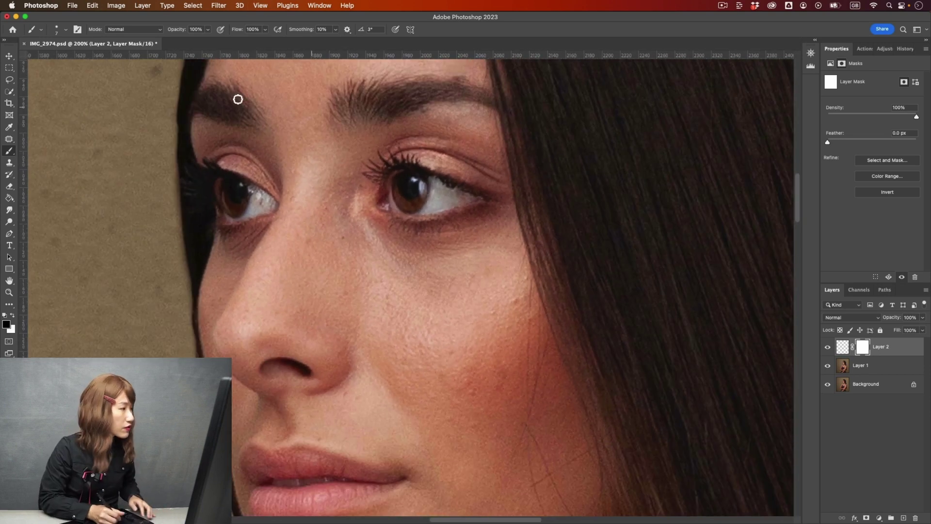
pyautogui.click(9, 138)
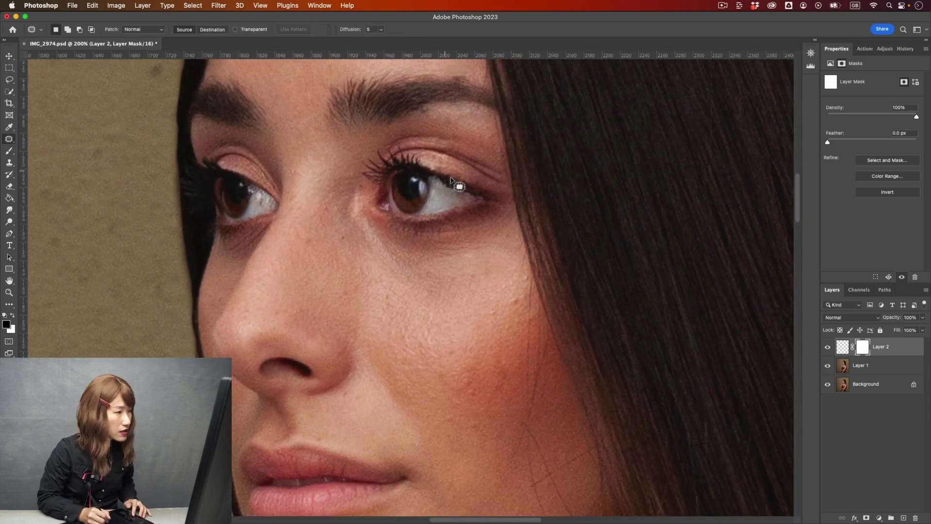
pyautogui.press('super+minus')
pyautogui.press('super+equal')
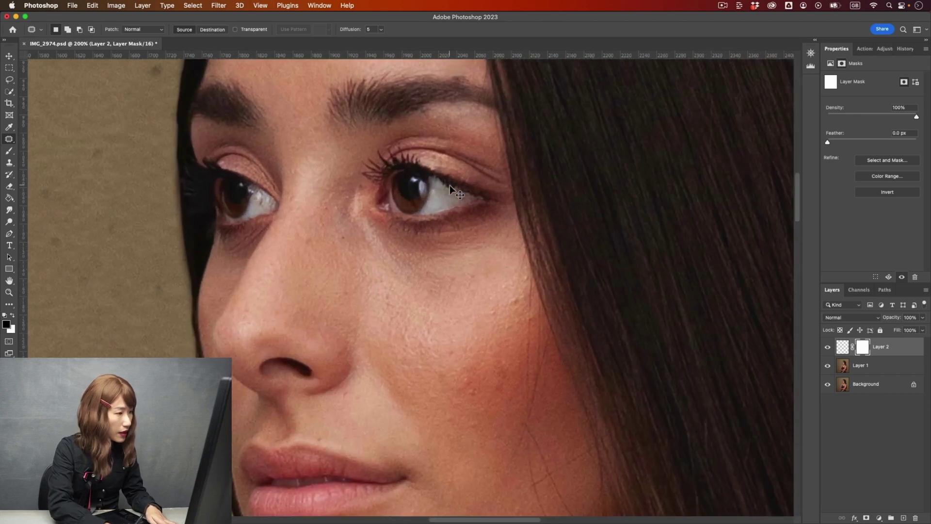
pyautogui.press('super+minus')
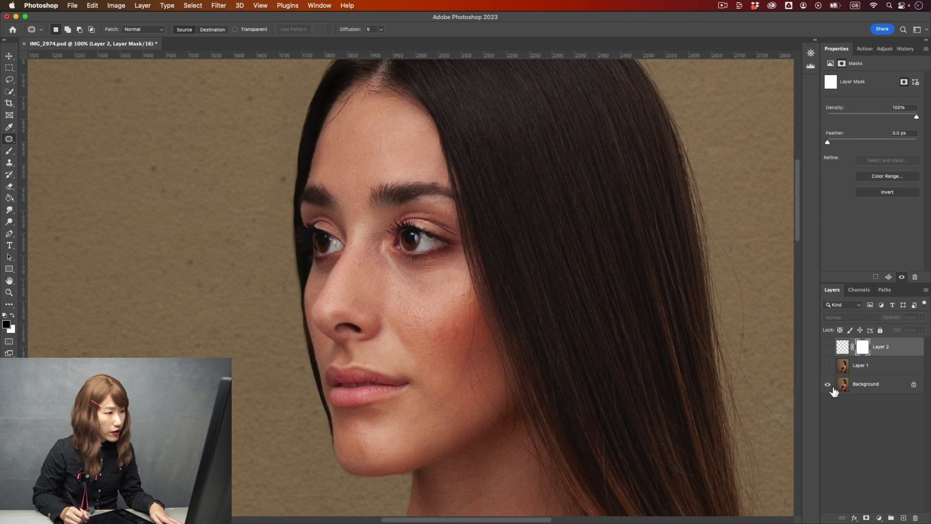
pyautogui.press('super+equal')
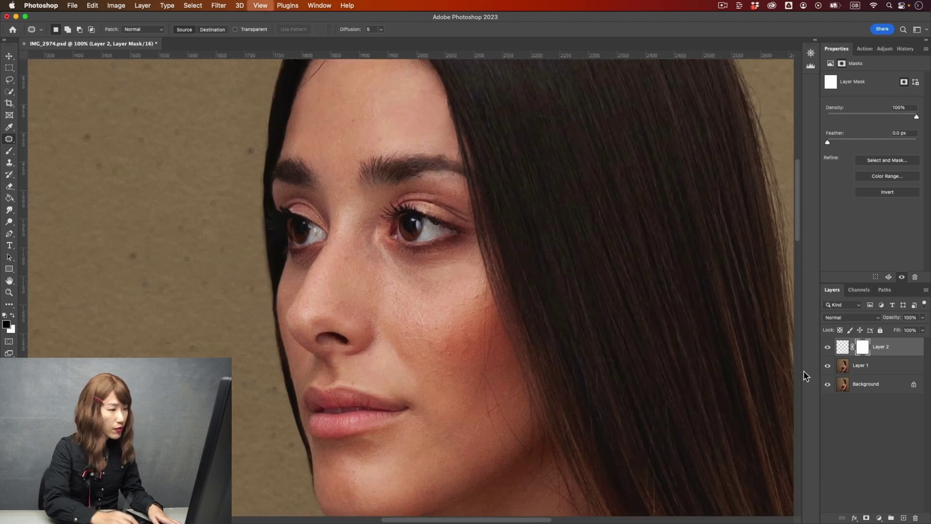
# Step: On a new layer, clone over the outer upper lash line of the right-hand eye with the Clone Stamp at 100% opacity, and compare with the original
pyautogui.press('s')
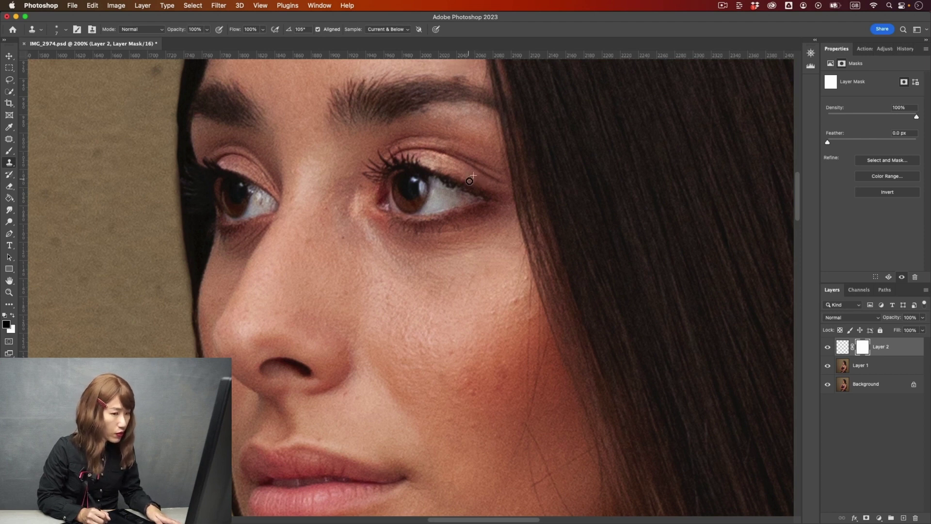
pyautogui.click(843, 346)
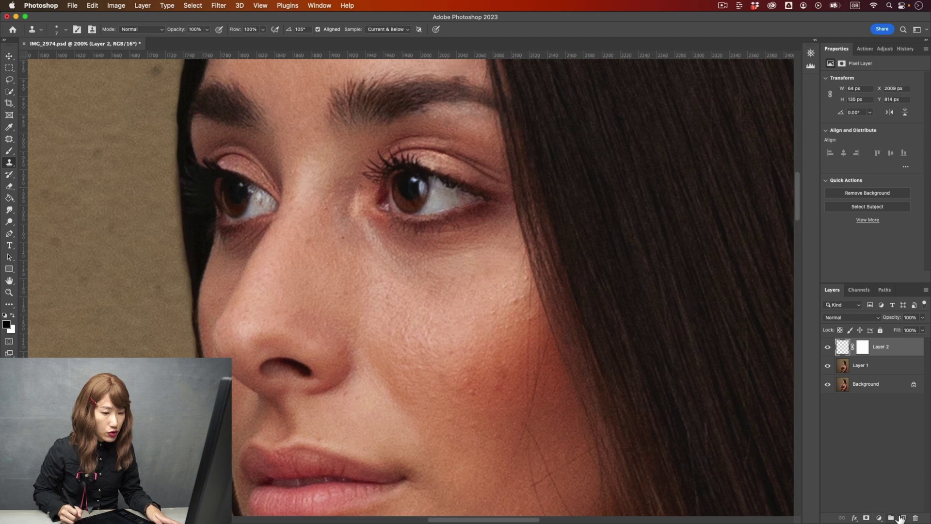
pyautogui.click(903, 517)
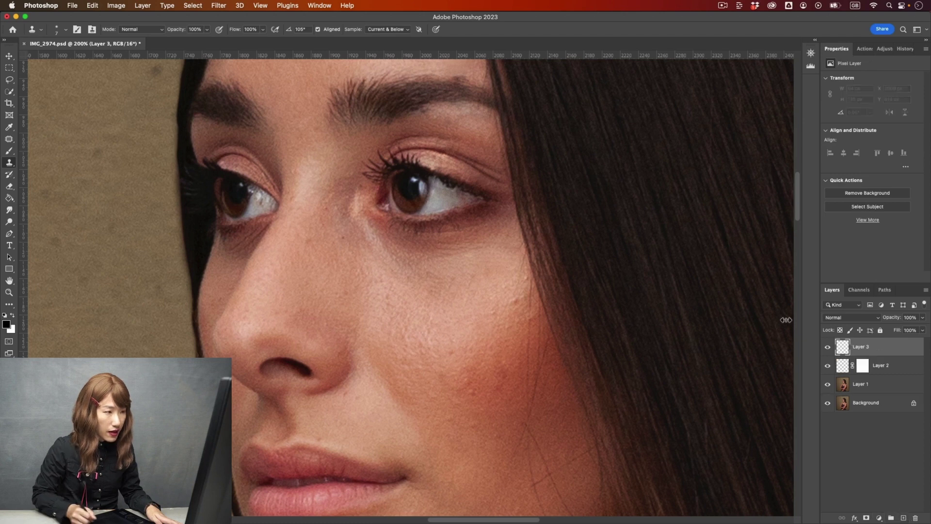
pyautogui.click(477, 182)
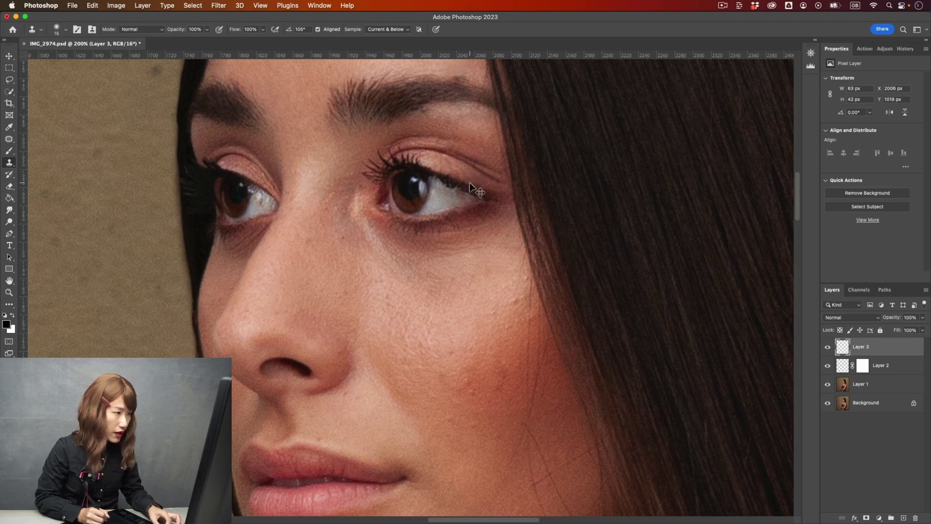
pyautogui.keyDown('alt'); pyautogui.click(827, 403); pyautogui.keyUp('alt')
pyautogui.keyDown('alt'); pyautogui.click(827, 403); pyautogui.keyUp('alt')
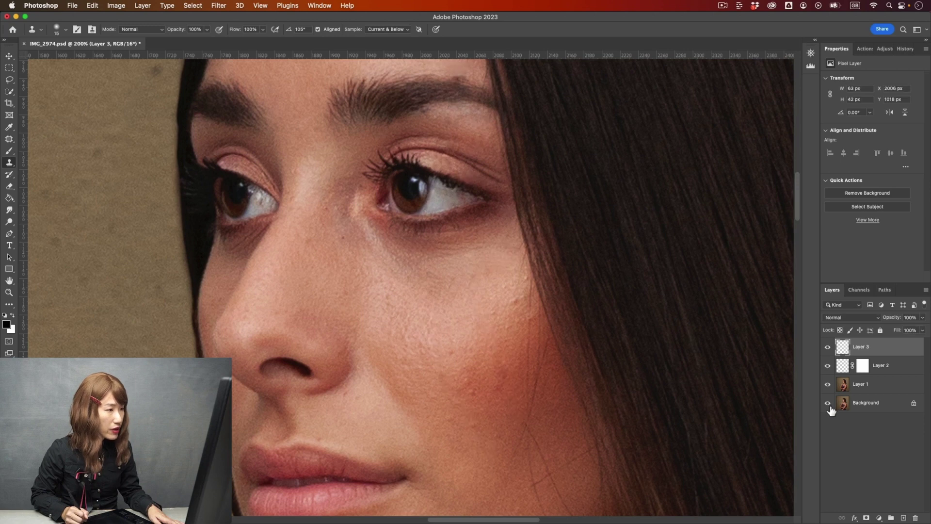
pyautogui.press('super+minus')
pyautogui.press('super+minus')
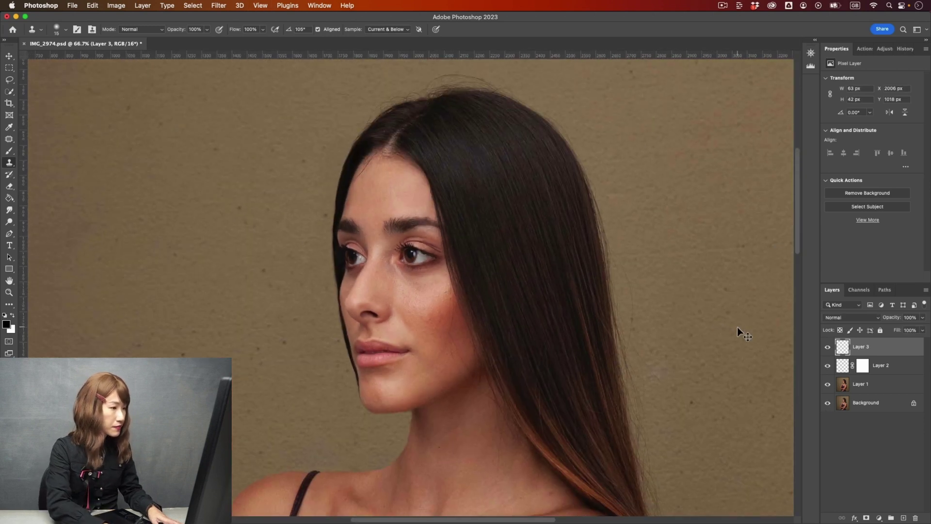